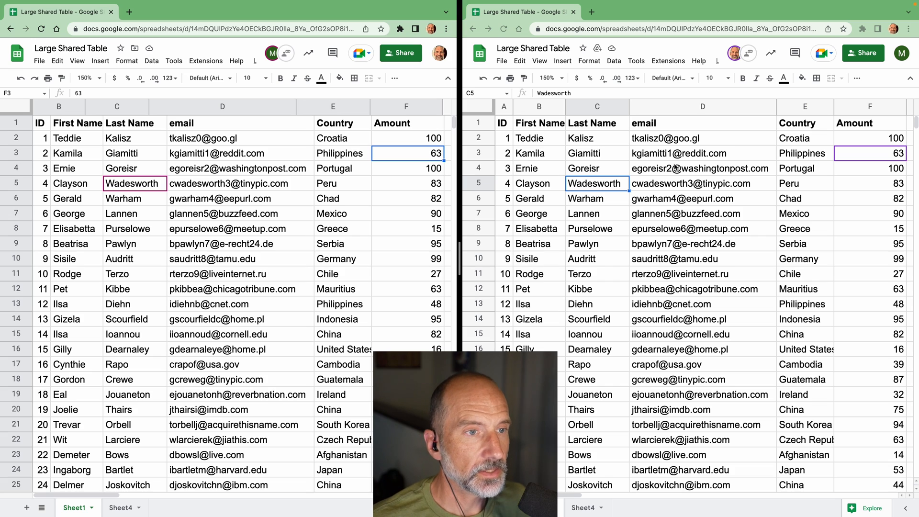
Step: Create a new filter view for the table on Sheet1 and check its range
left_click(157, 62)
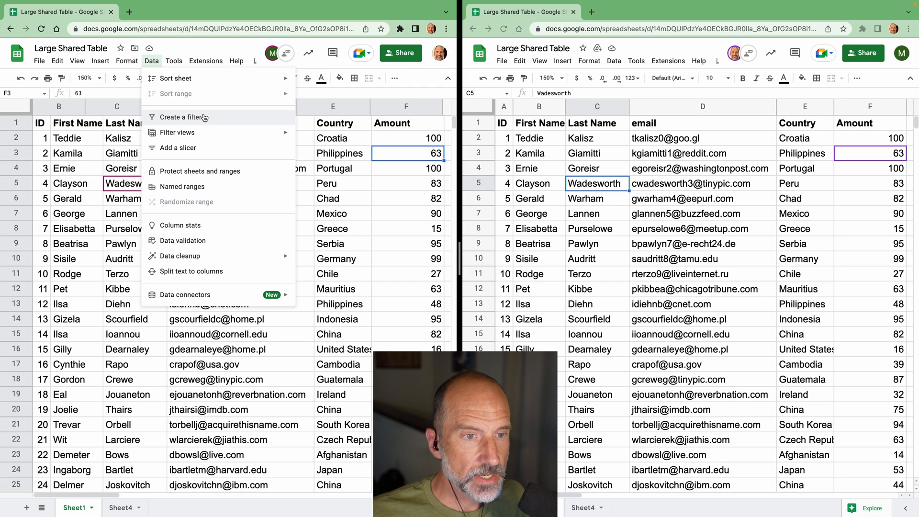
mouse_move(206, 130)
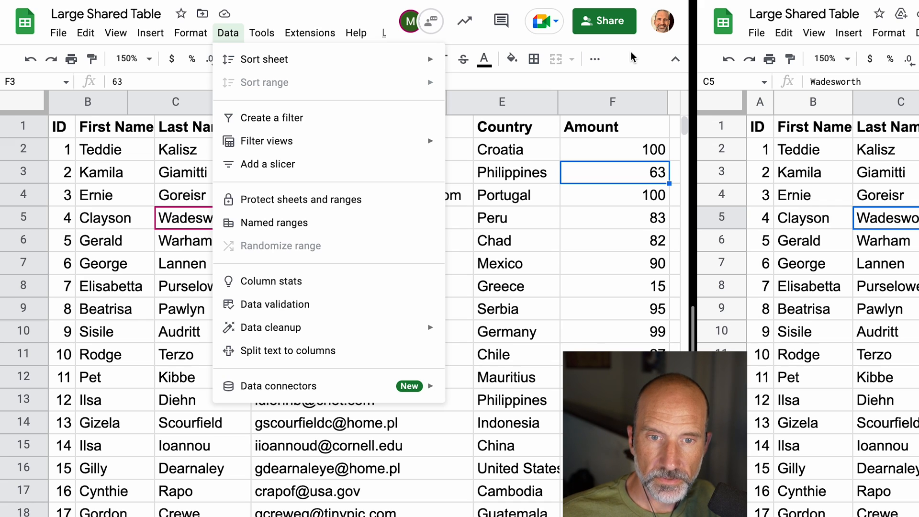
mouse_move(432, 139)
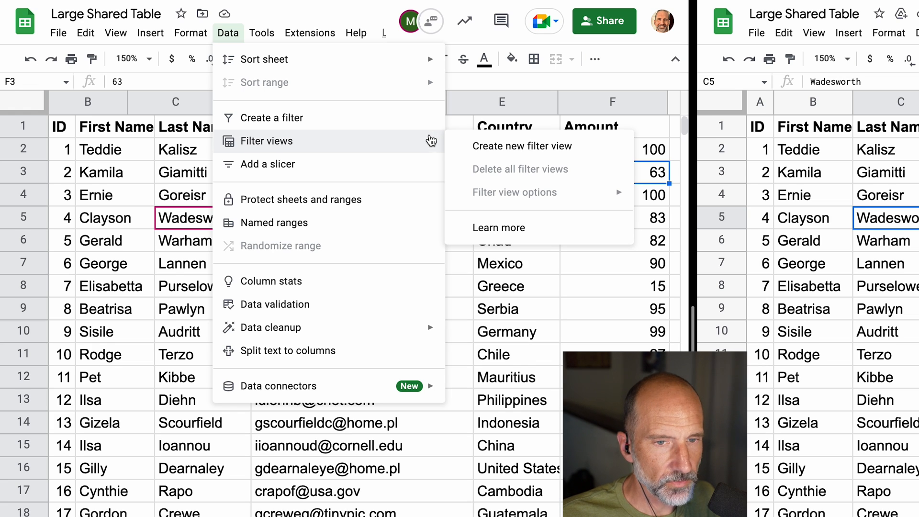
left_click(474, 147)
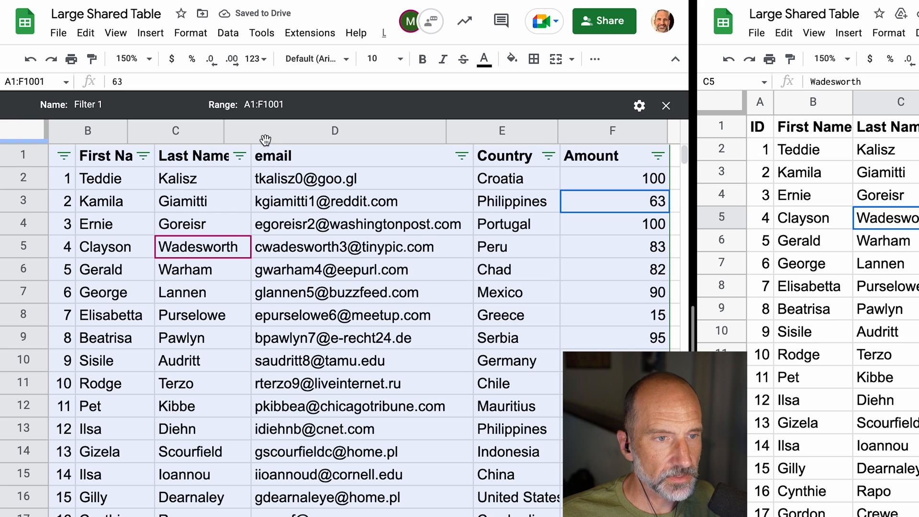
left_click(266, 113)
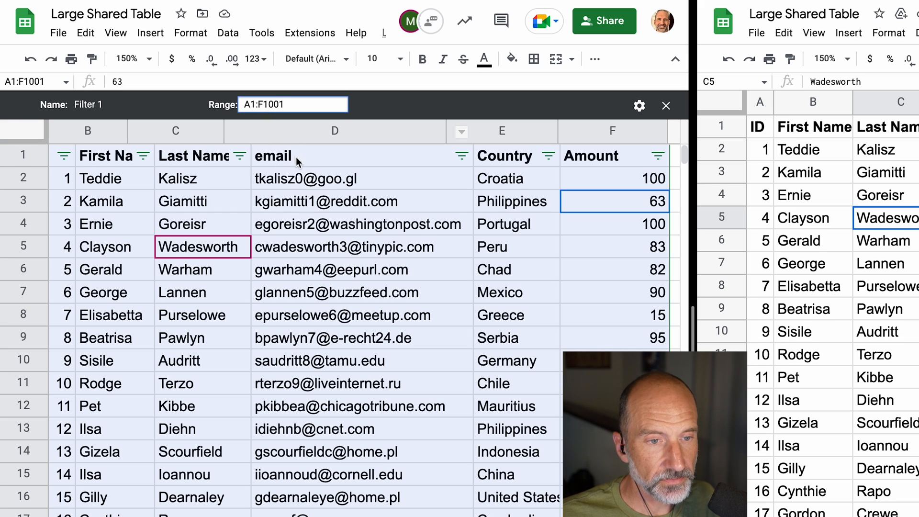
mouse_move(310, 184)
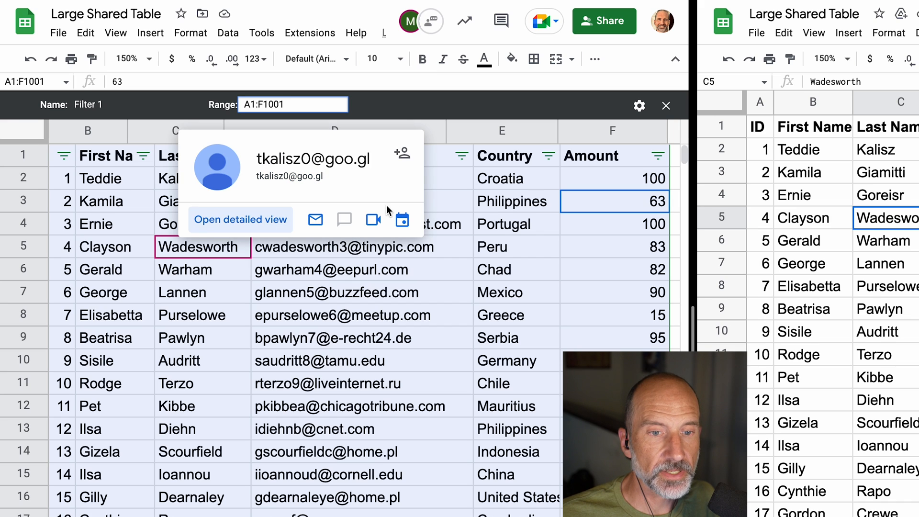
left_click(452, 189)
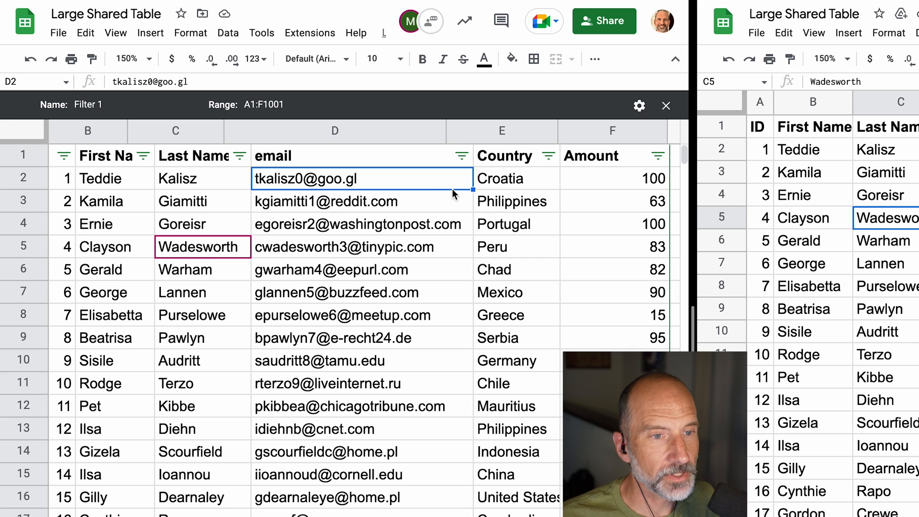
left_click(294, 106)
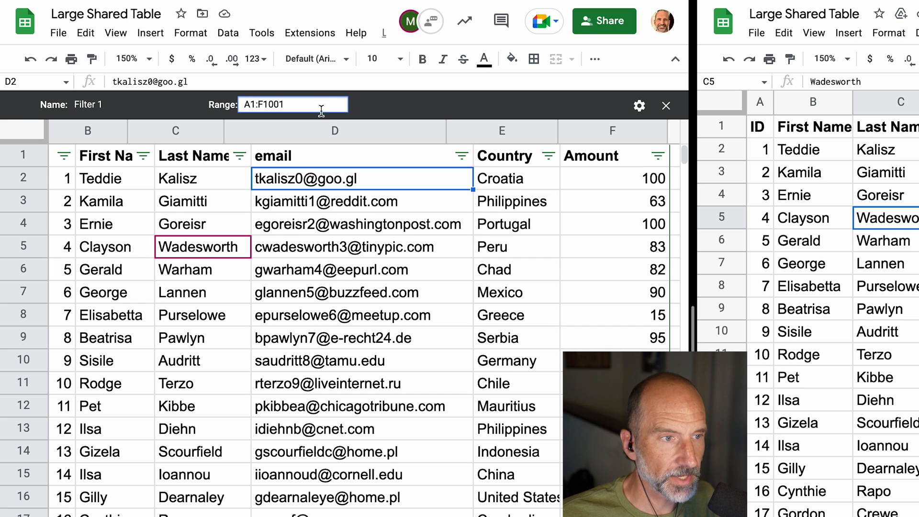
Step: Rename the filter view as Sorted by Country
left_click_drag(126, 104, 77, 104)
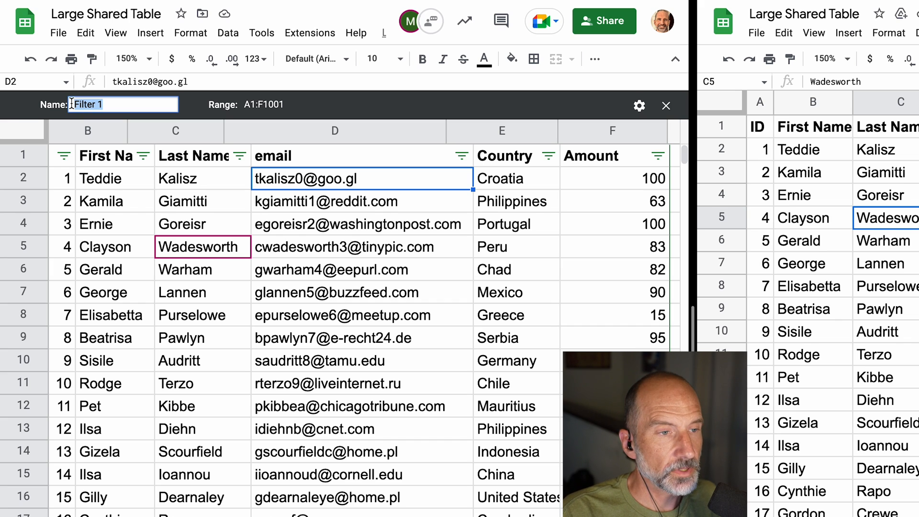
type("Sorted ")
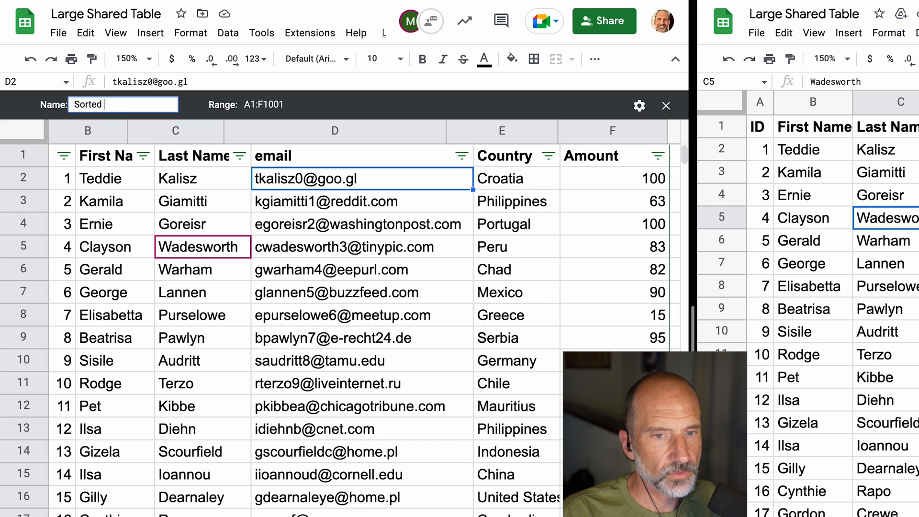
type("by Country")
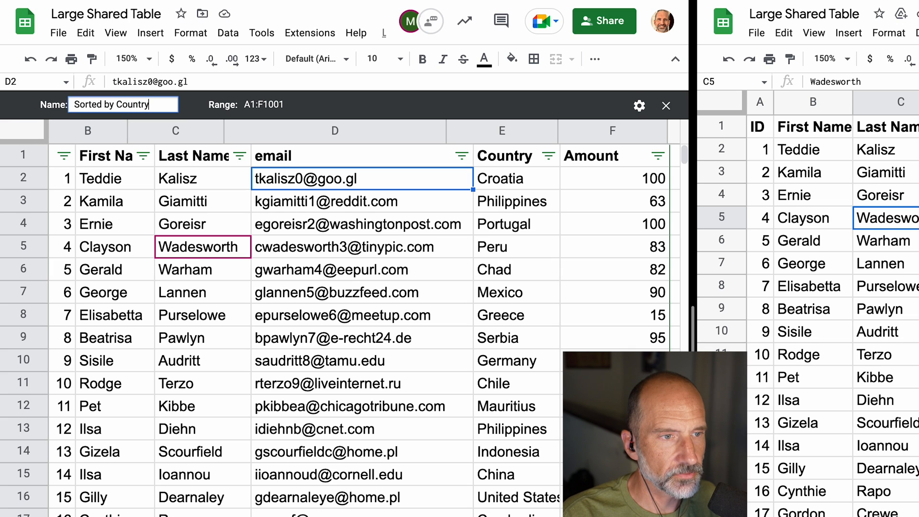
key("Return")
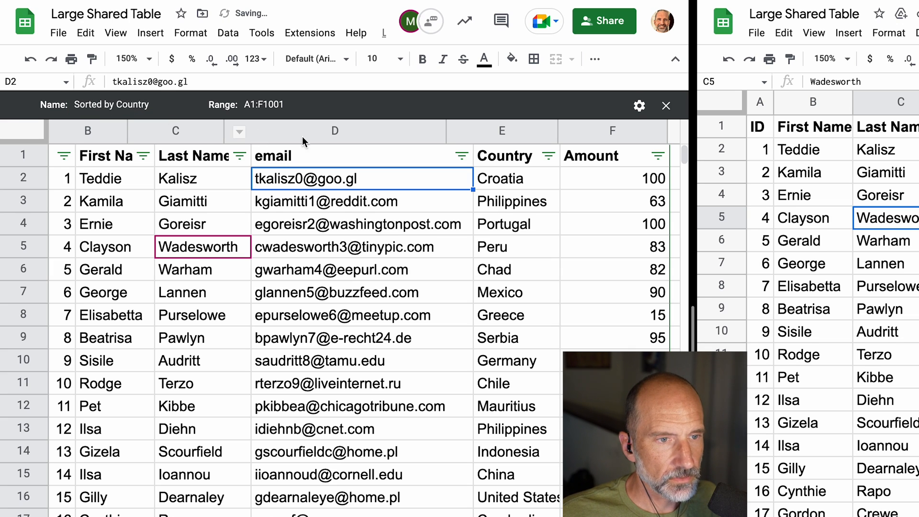
Step: Sort the filter view by the Country column from A to Z
left_click(549, 156)
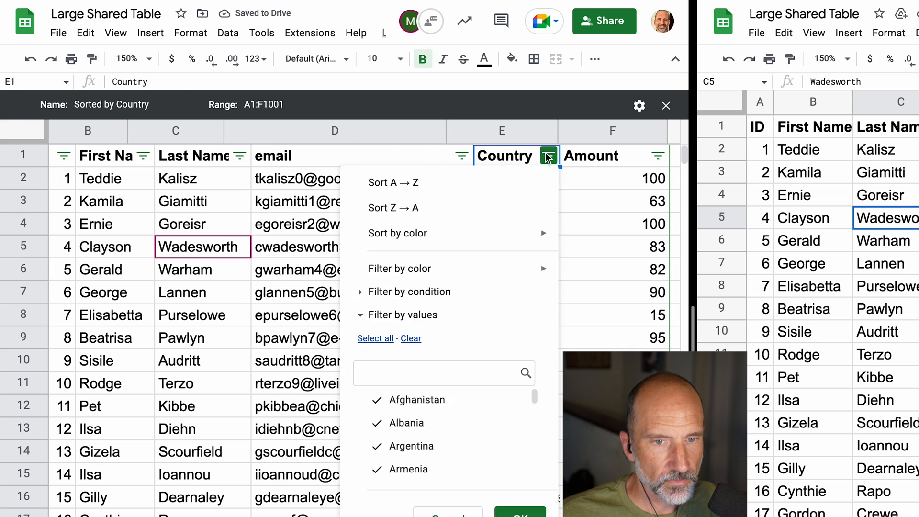
left_click(505, 163)
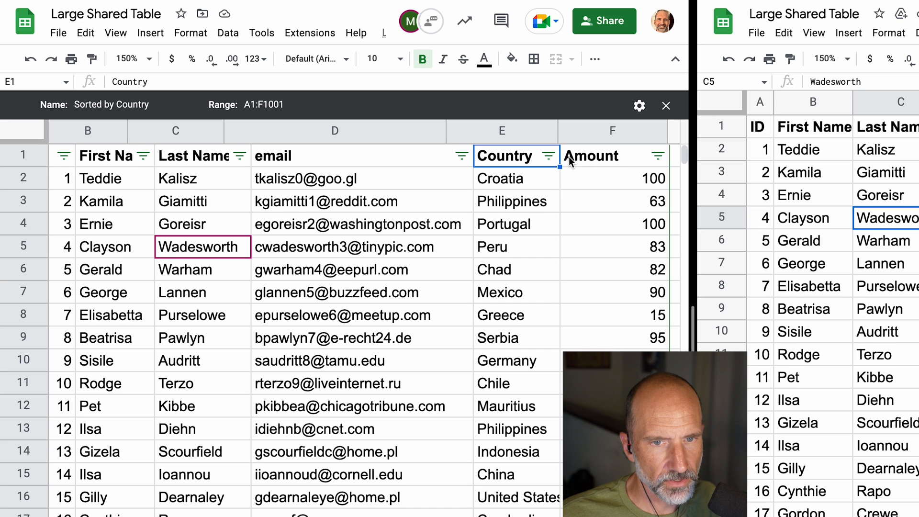
left_click(554, 156)
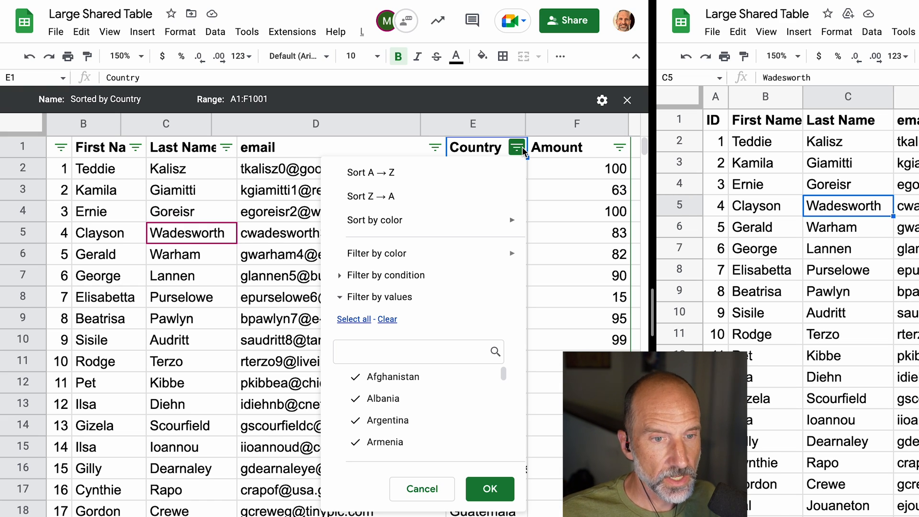
left_click(430, 174)
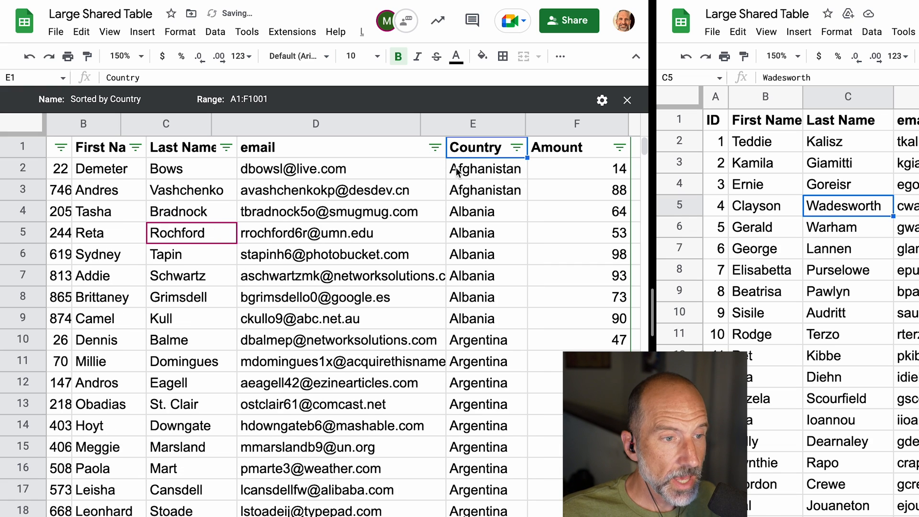
Step: Compare the Country order in the filter view with the ID order in the other user's window
left_click(479, 173)
left_click_drag(478, 176, 475, 326)
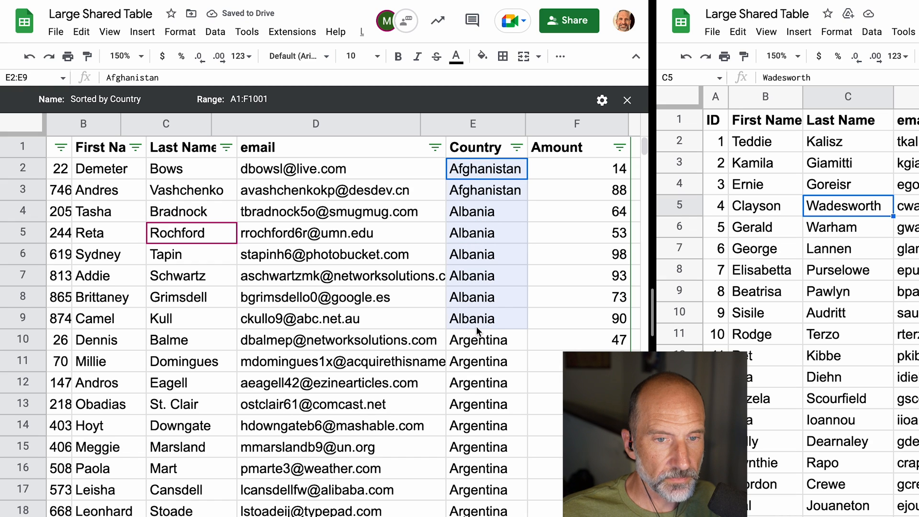
left_click(481, 199)
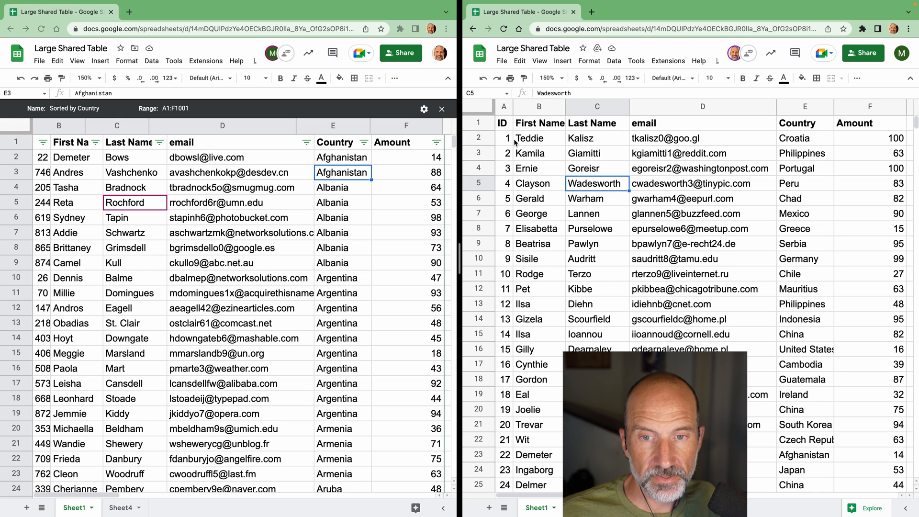
left_click_drag(511, 139, 510, 228)
left_click(592, 172)
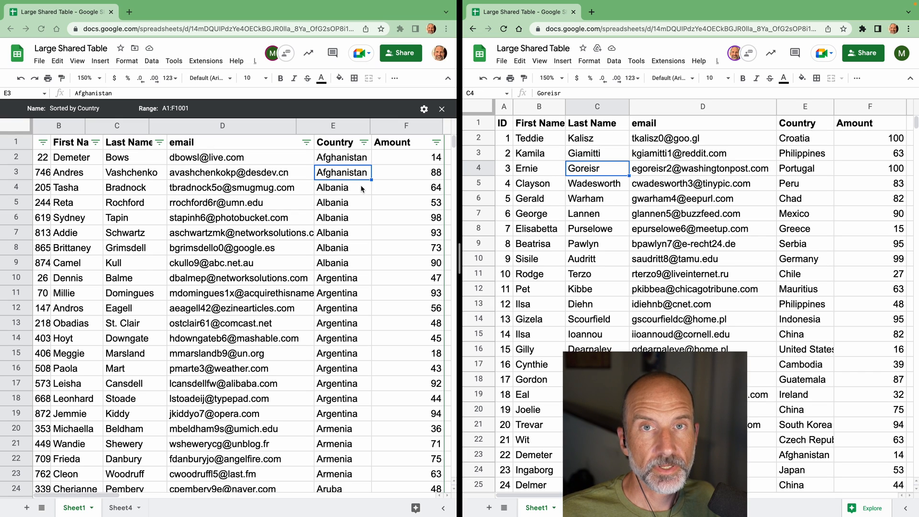
Step: Select the row of the record with ID 22 in the filter view and in the other user's window
left_click(42, 173)
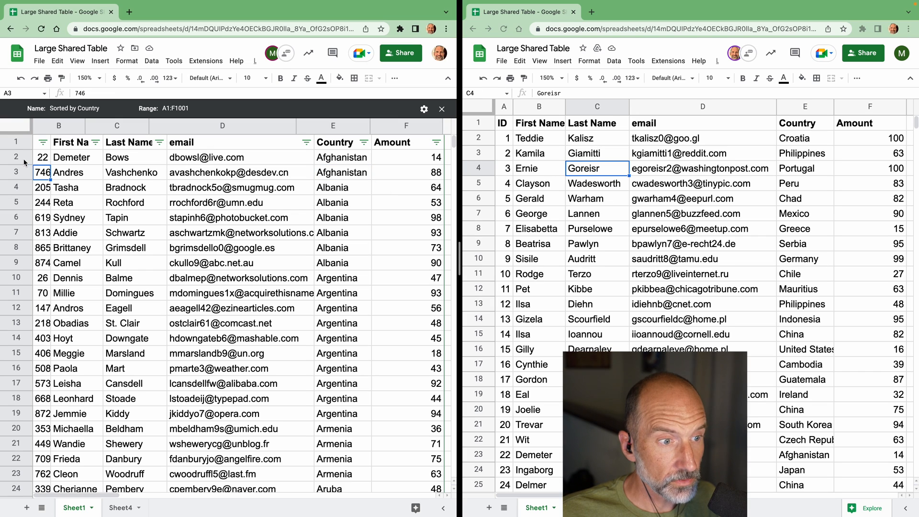
left_click(25, 162)
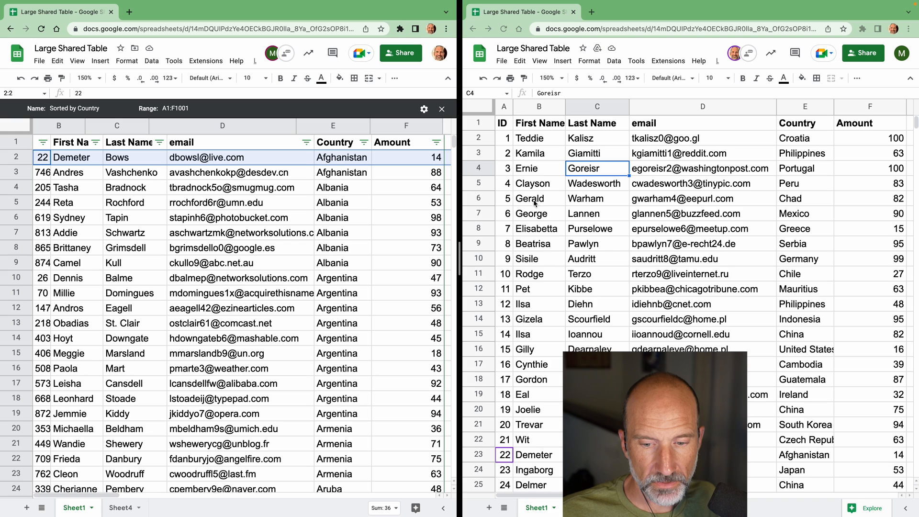
left_click(522, 450)
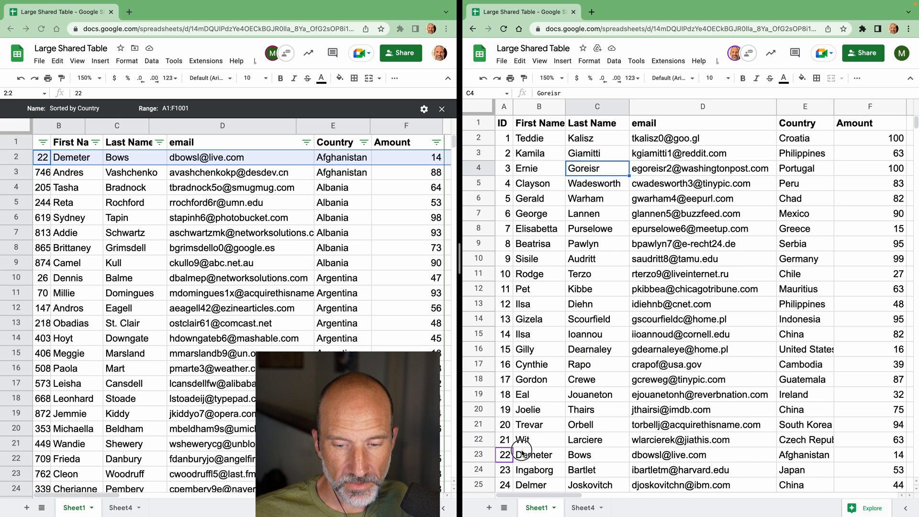
left_click(492, 457)
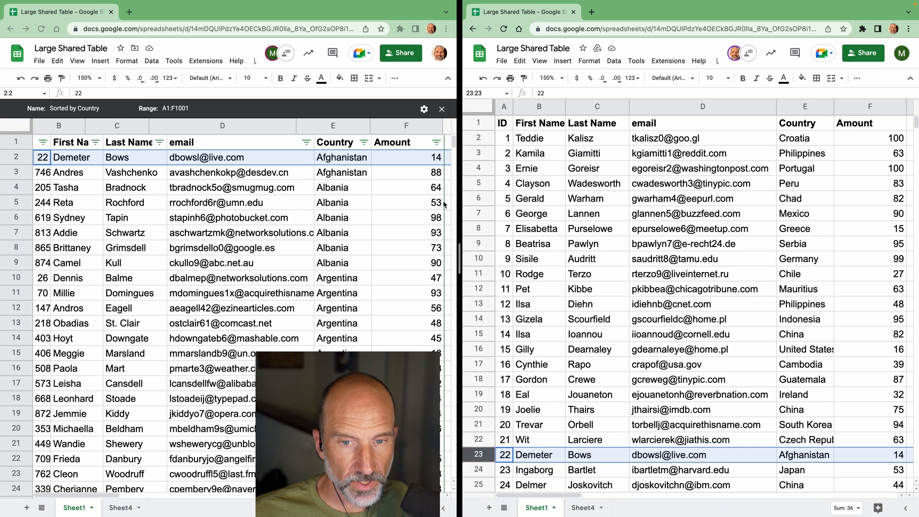
Step: Set the Amount of record ID 22 to 17 in the filter view and check that cell in the other user's window
left_click(419, 159)
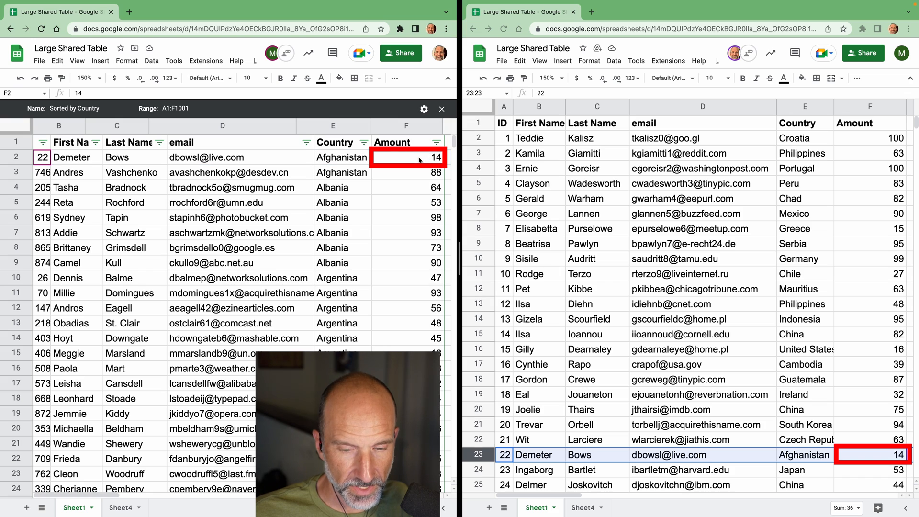
type("17")
key("Return")
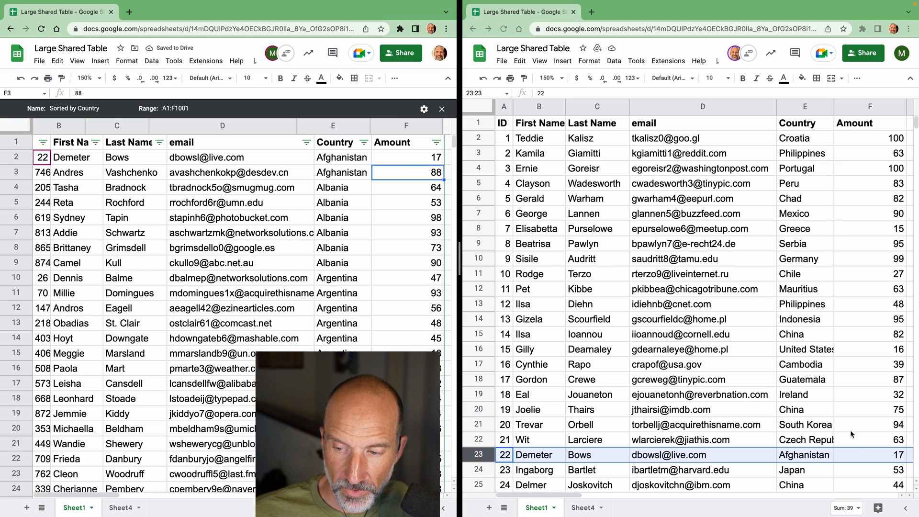
left_click(863, 453)
left_click(864, 456)
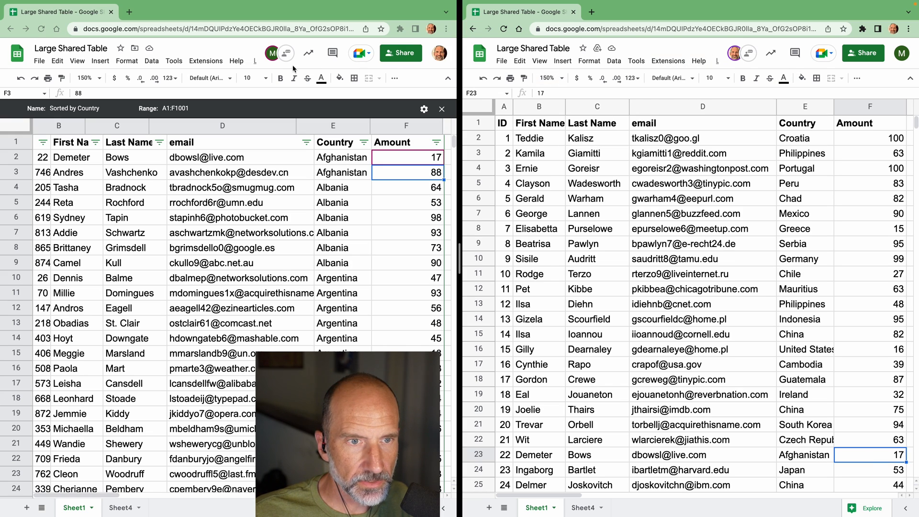
Step: Start a new comment on cell F3 in the filter view and mention the collaborator in it
left_click(334, 55)
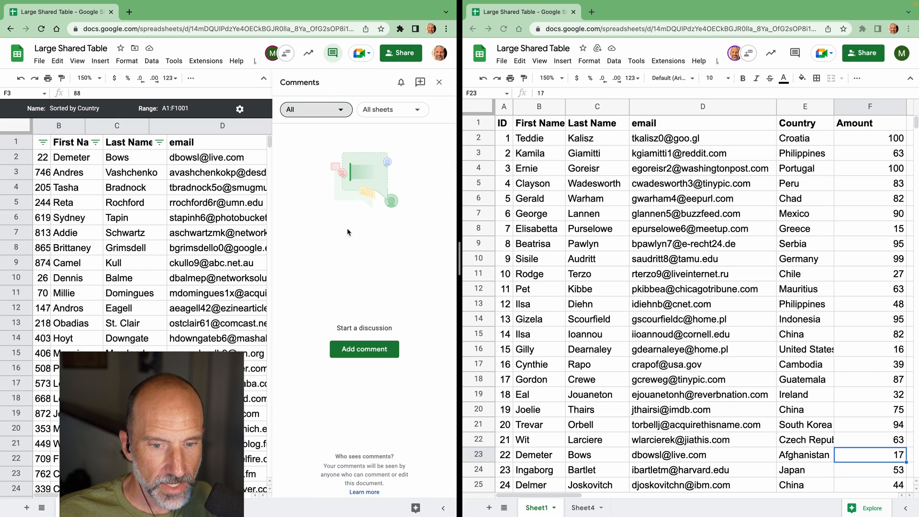
left_click(356, 349)
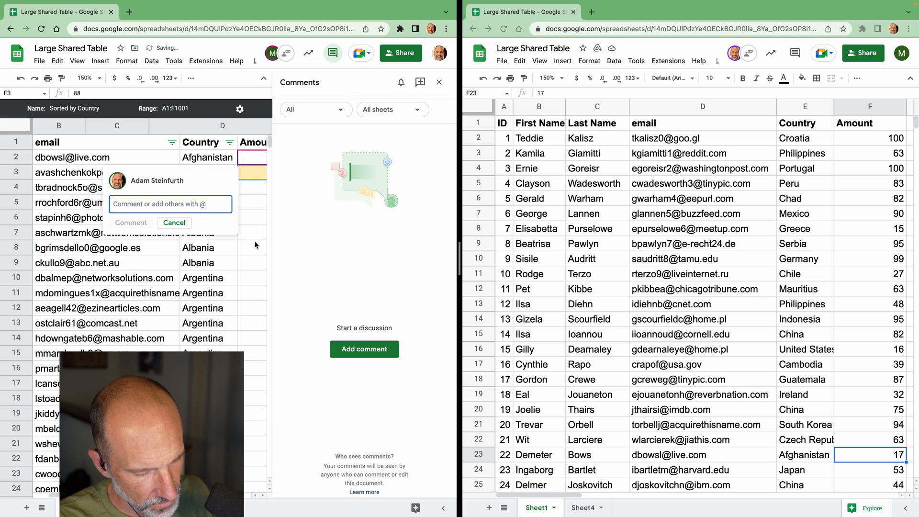
type("@mich")
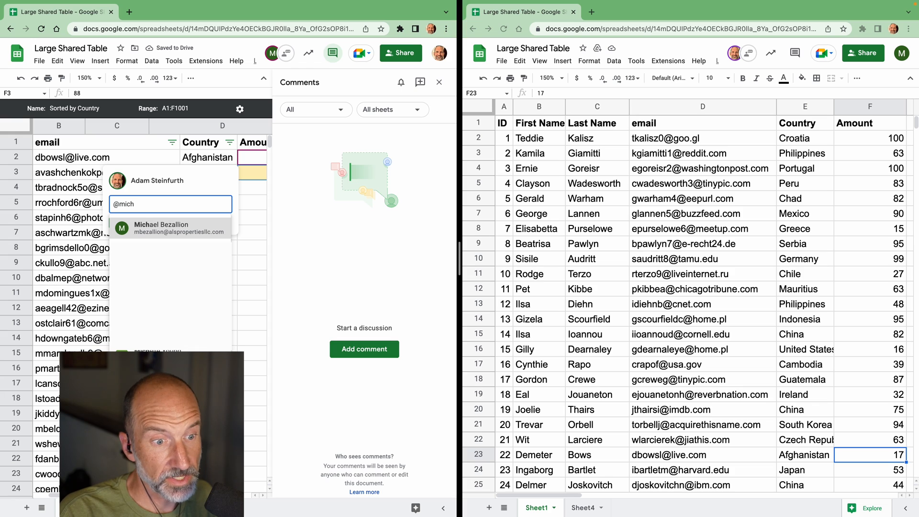
key("Return")
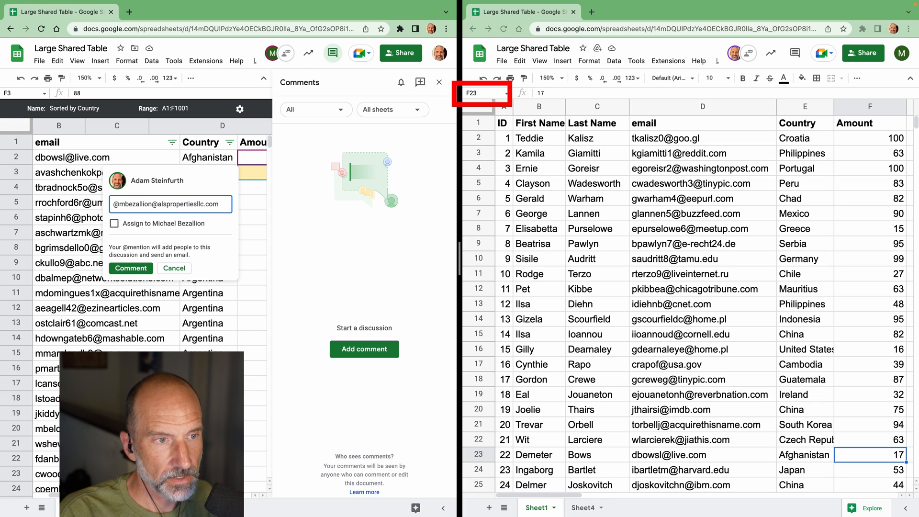
Step: Write "Hey, try my filter. It's called Sorted by Country." in the comment, assign it to the mentioned collaborator and post it
key("Return")
type("Hey, try m")
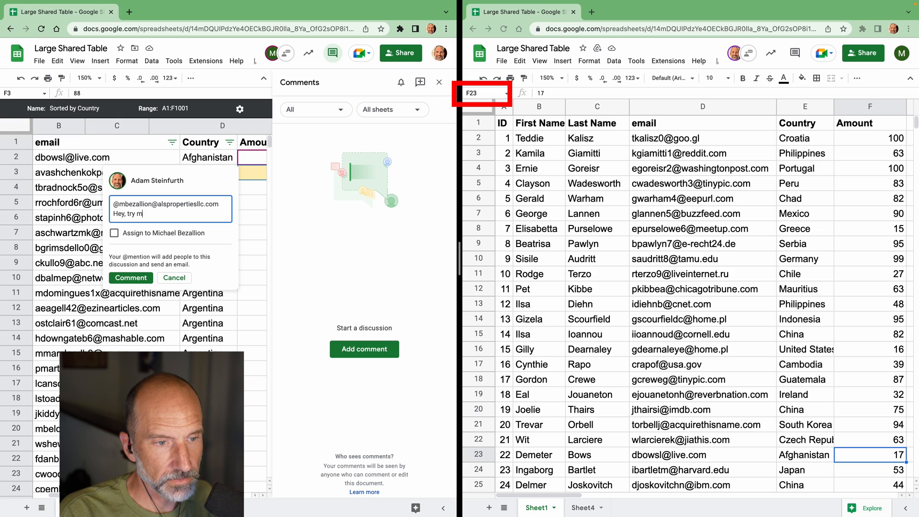
type("y filter")
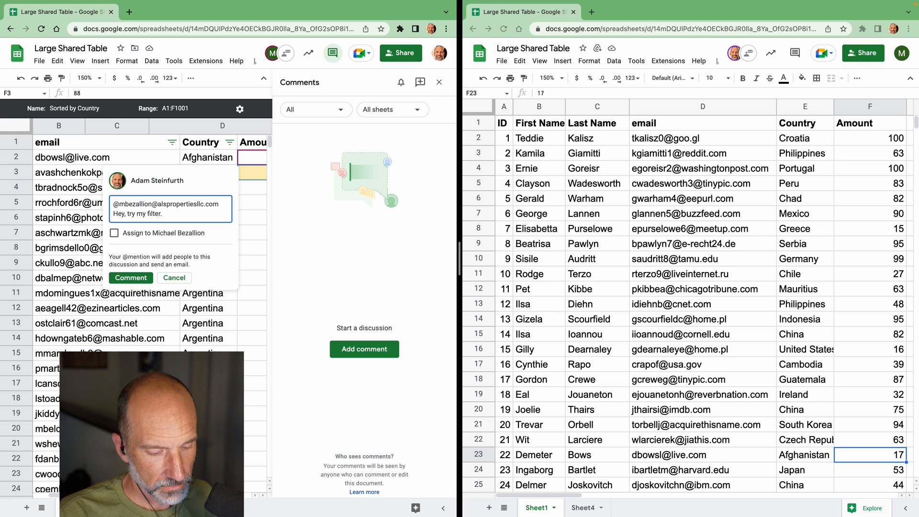
type(". It's called")
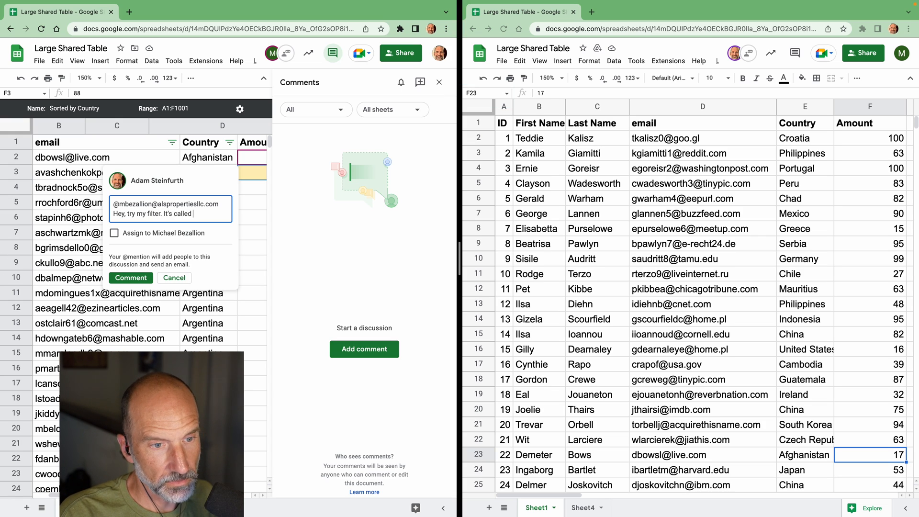
type(" Sorted by")
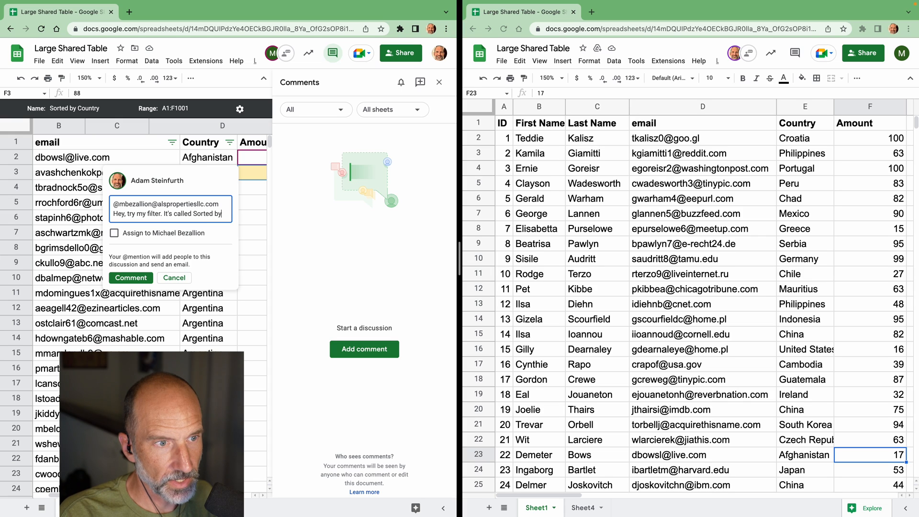
type(" Country.")
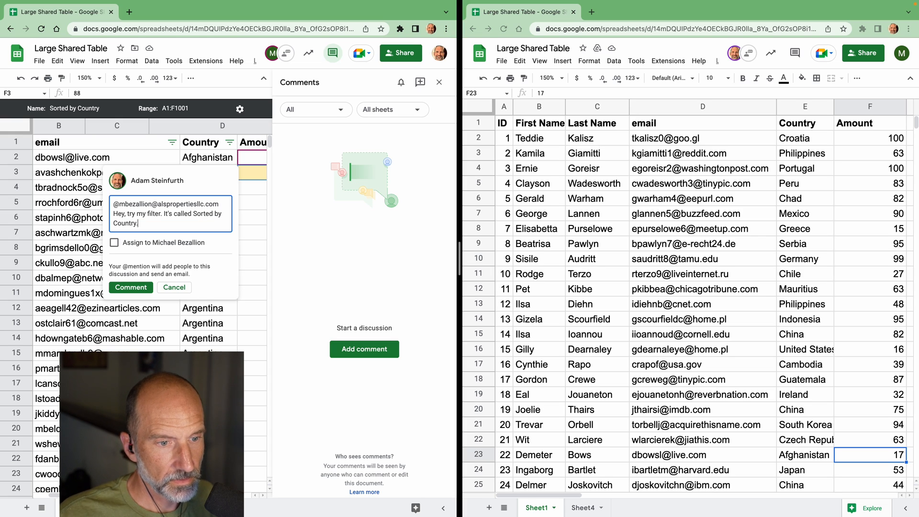
left_click(154, 245)
left_click(127, 287)
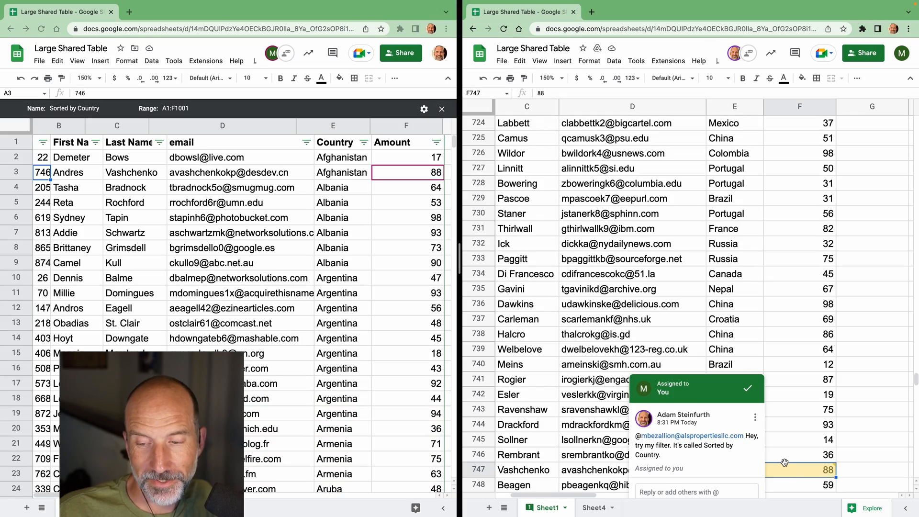
Step: Mark the assigned comment as done in the other user's window and apply the Sorted by Country filter view there
left_click(748, 390)
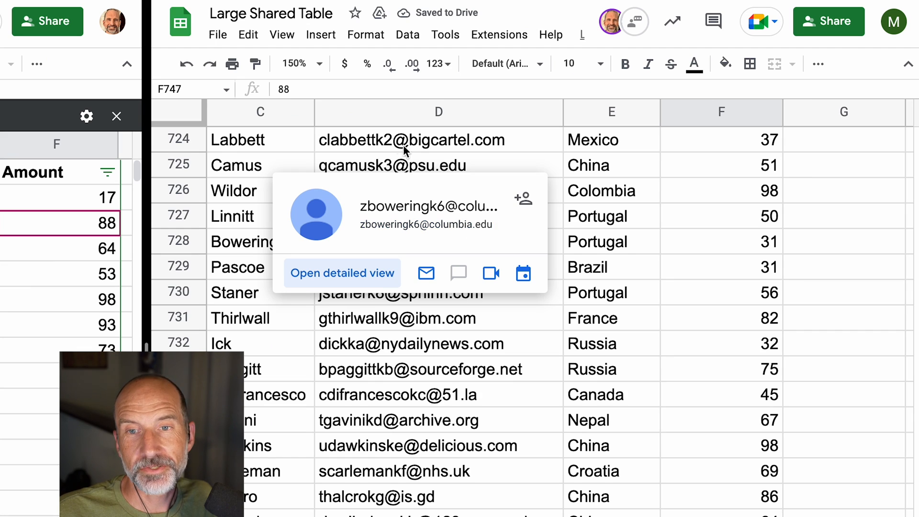
left_click(406, 38)
mouse_move(441, 154)
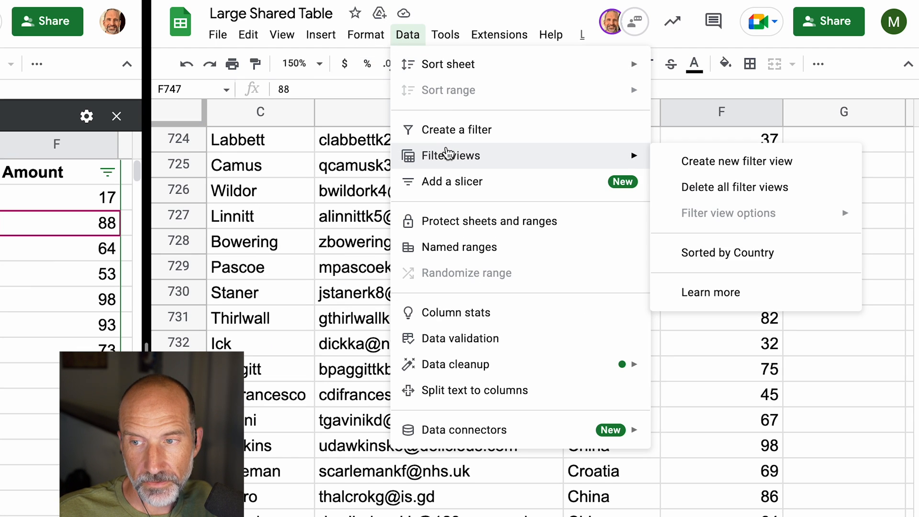
left_click(713, 254)
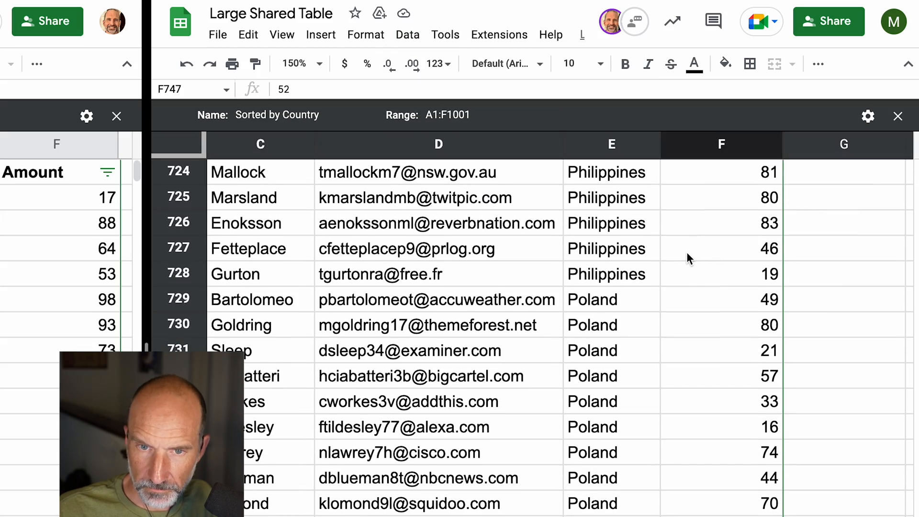
Step: Compare the first rows of the Sorted by Country filter view in both windows, selecting cells in row 3
left_click(686, 252)
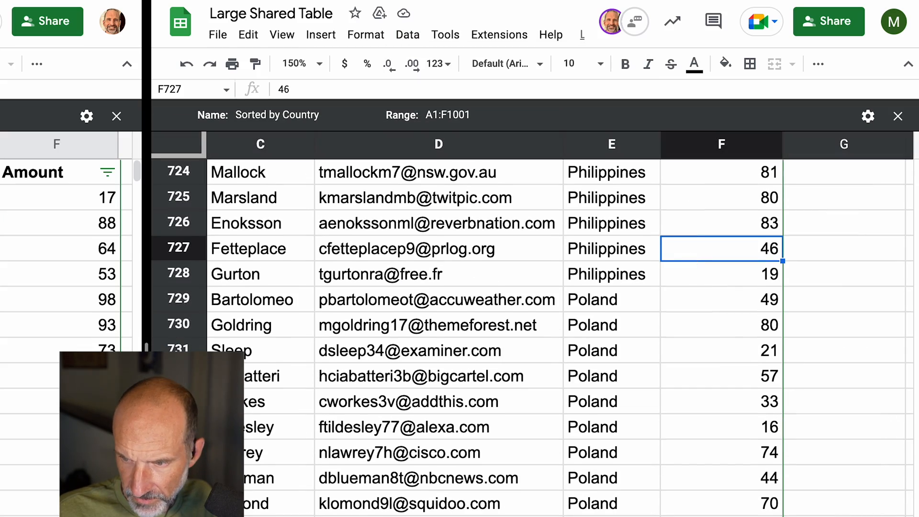
left_click_drag(915, 515, 913, 159)
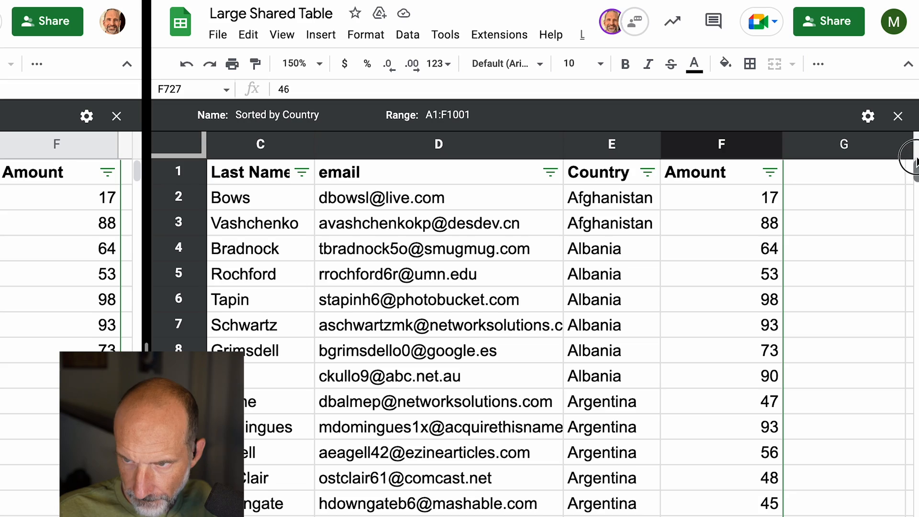
left_click(745, 215)
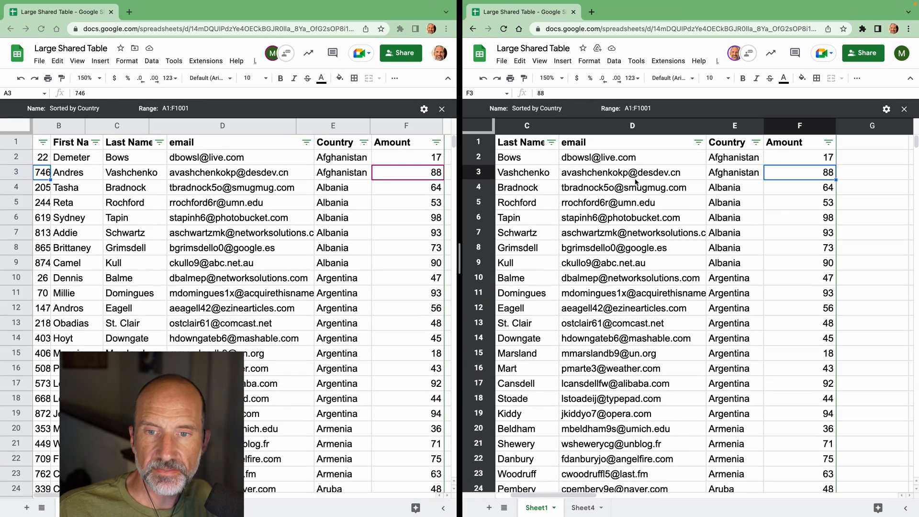
left_click(362, 178)
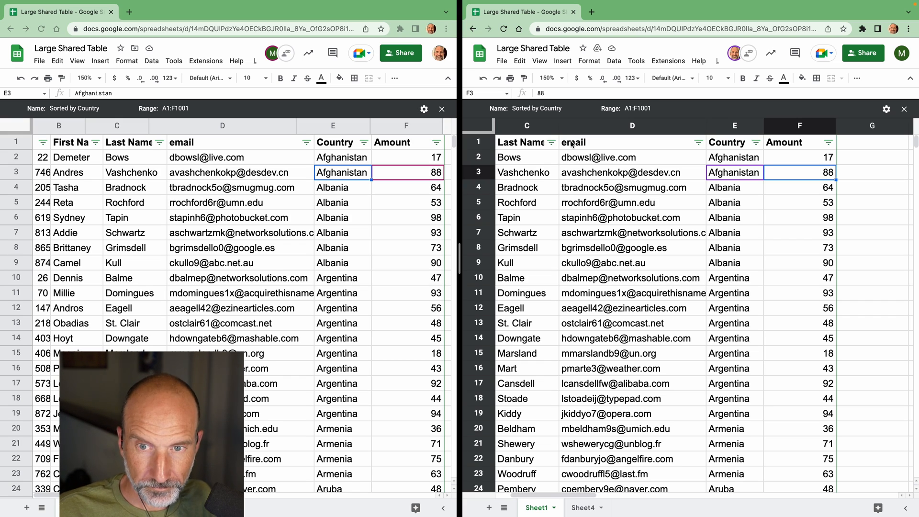
Step: Close the filter view in the other user's window and insert 6 rows above the header row there
left_click(904, 108)
left_click(602, 159)
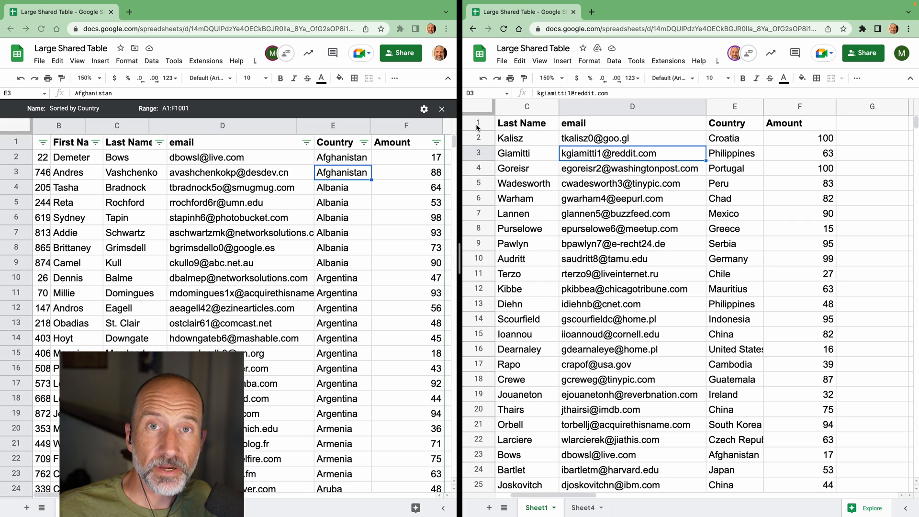
left_click_drag(478, 127, 479, 196)
right_click(479, 196)
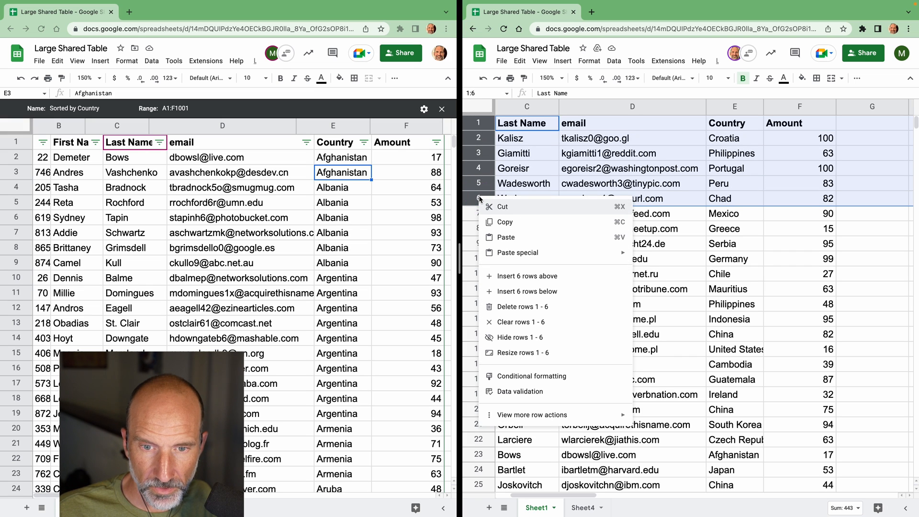
left_click(514, 276)
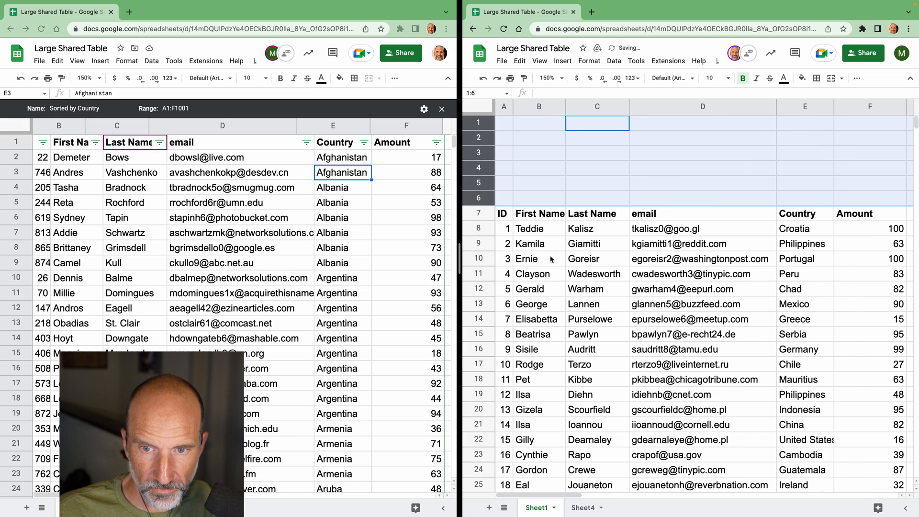
left_click(578, 166)
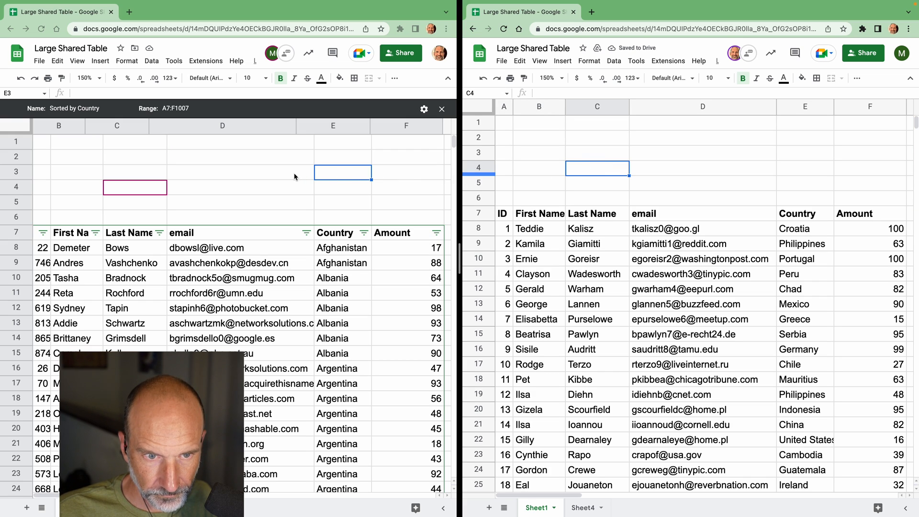
Step: Enter the label "Sum of Afghanistan" in cell D3 of the filter view window
left_click(266, 176)
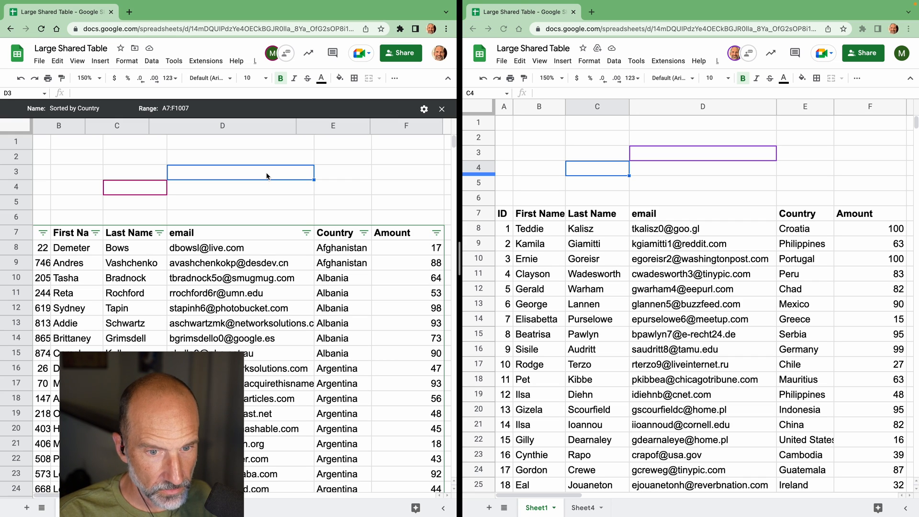
type("Sum of A")
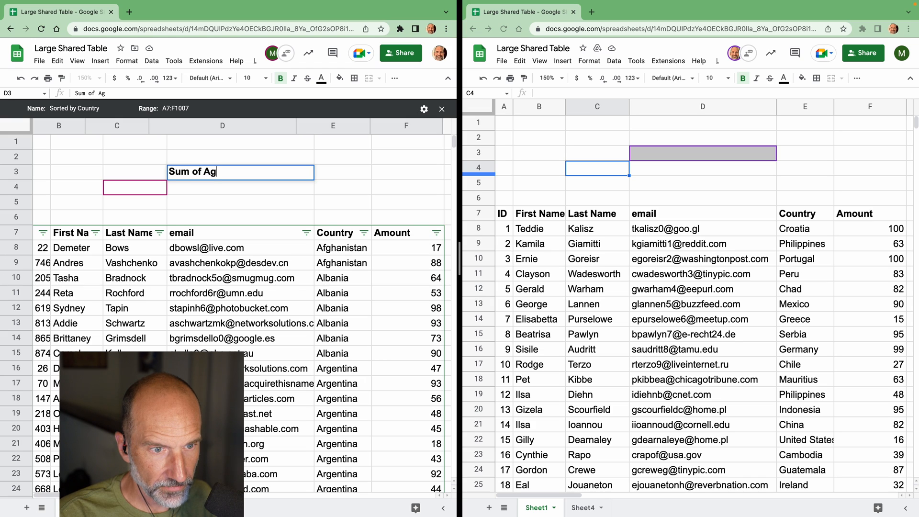
type("fghan")
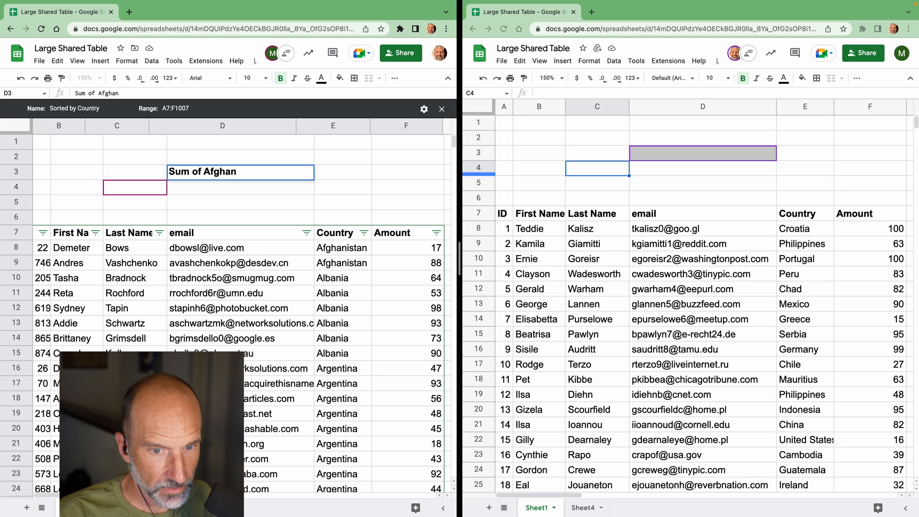
type("i")
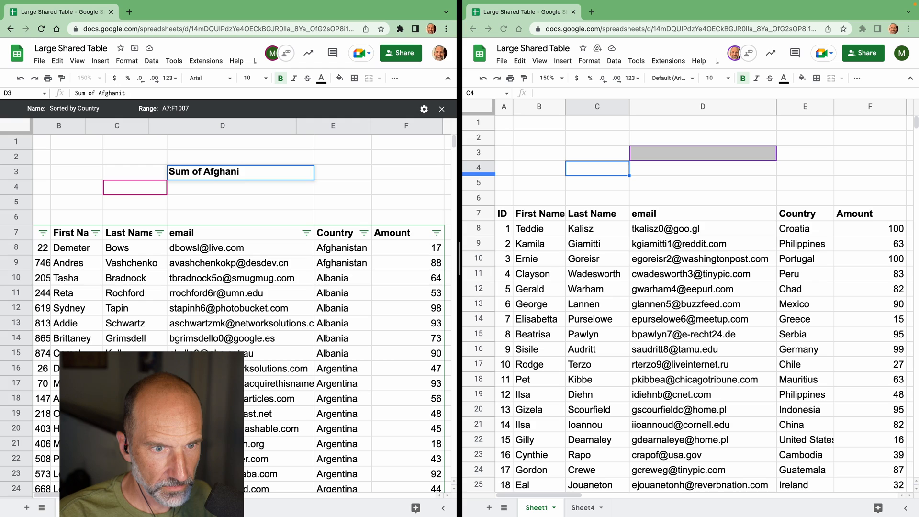
type("stan")
key("Tab")
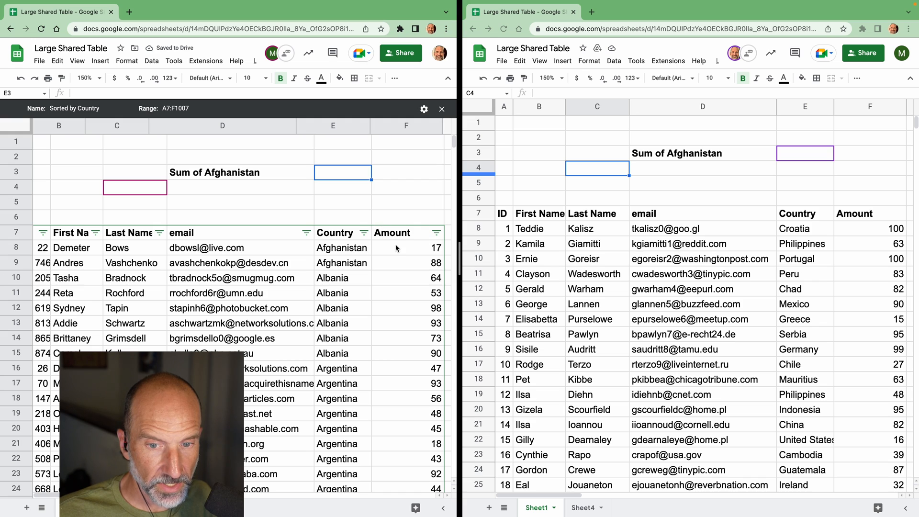
Step: Enter the formula =SUM(F8:F9) in cell E3 of the filter view to add up the two Afghanistan amounts
left_click_drag(396, 248, 401, 257)
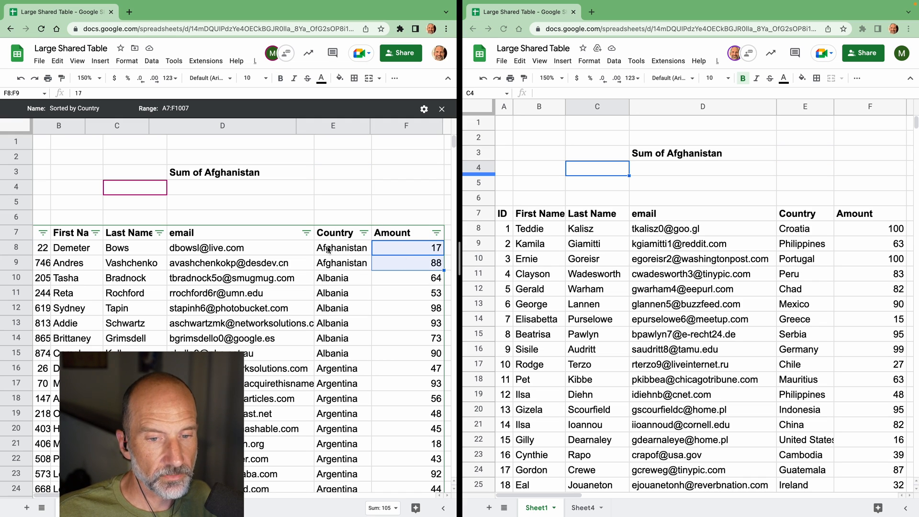
left_click_drag(329, 249, 330, 263)
left_click(341, 173)
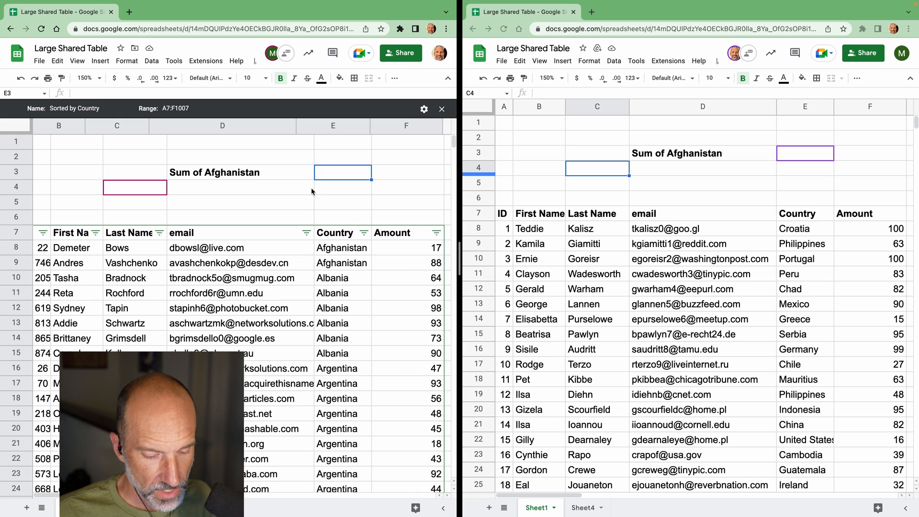
type("=SU")
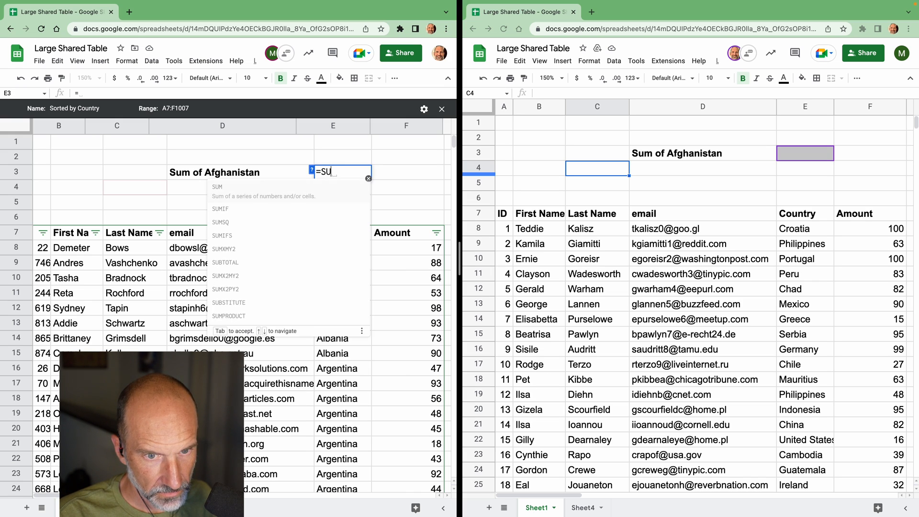
type("M(")
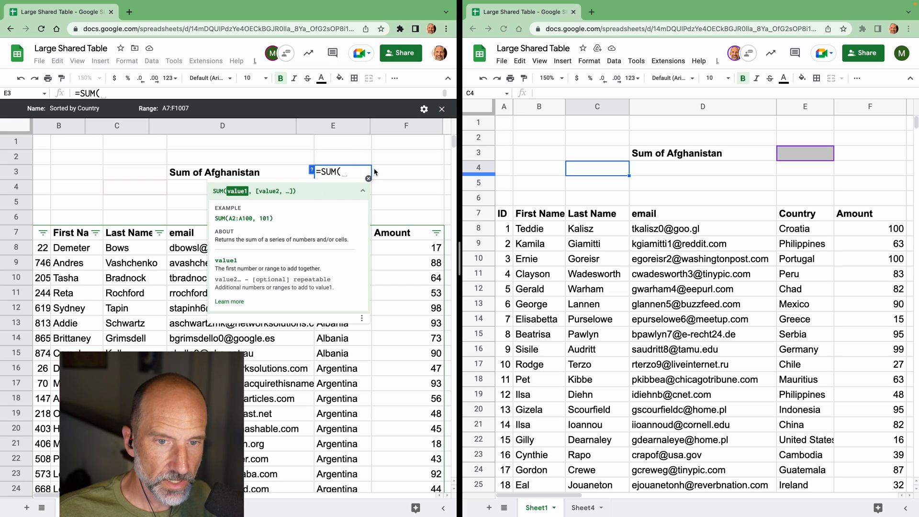
left_click_drag(391, 247, 393, 262)
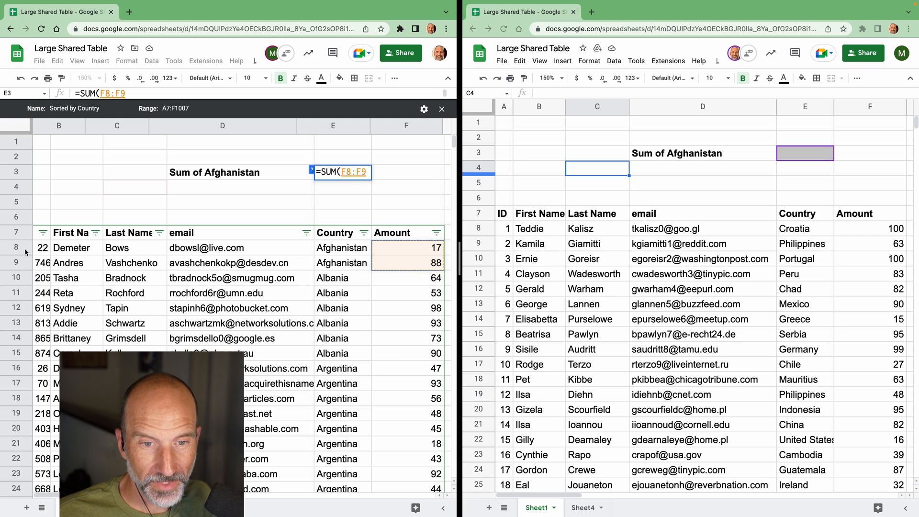
type(")")
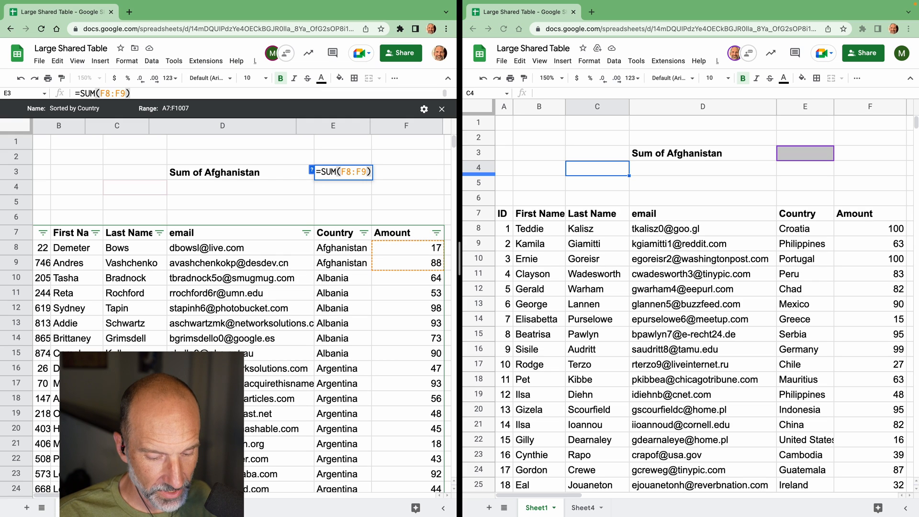
key("Return")
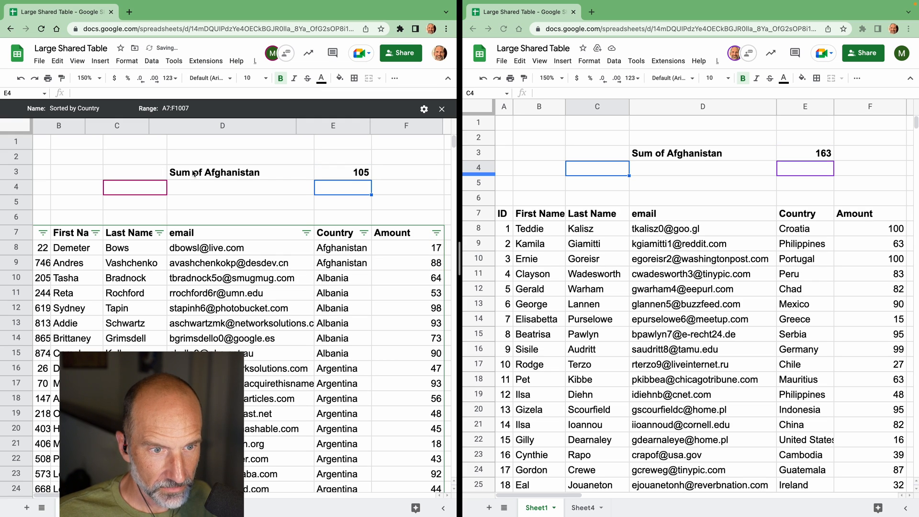
Step: Compare the Sum of Afghanistan result and its formula in the filter view with the same cell in the other user's window
left_click(279, 175)
left_click(317, 176)
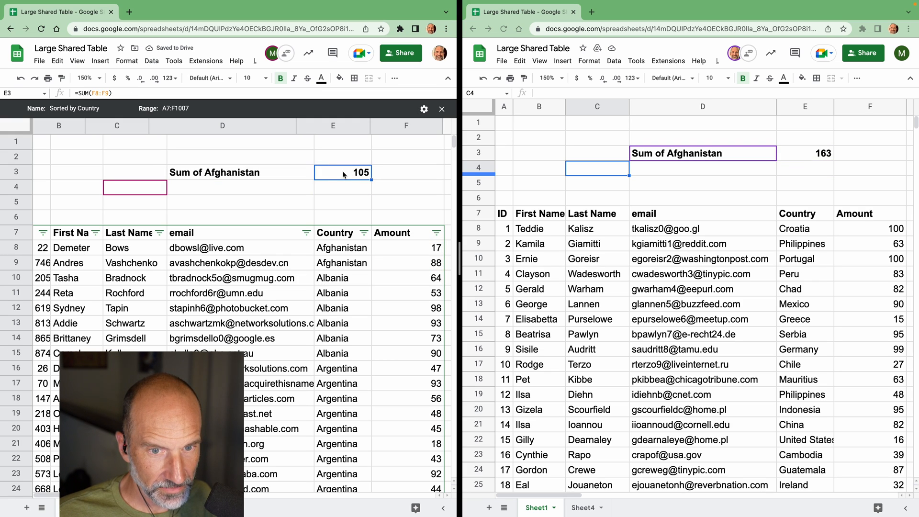
left_click(403, 253)
left_click_drag(403, 254, 402, 262)
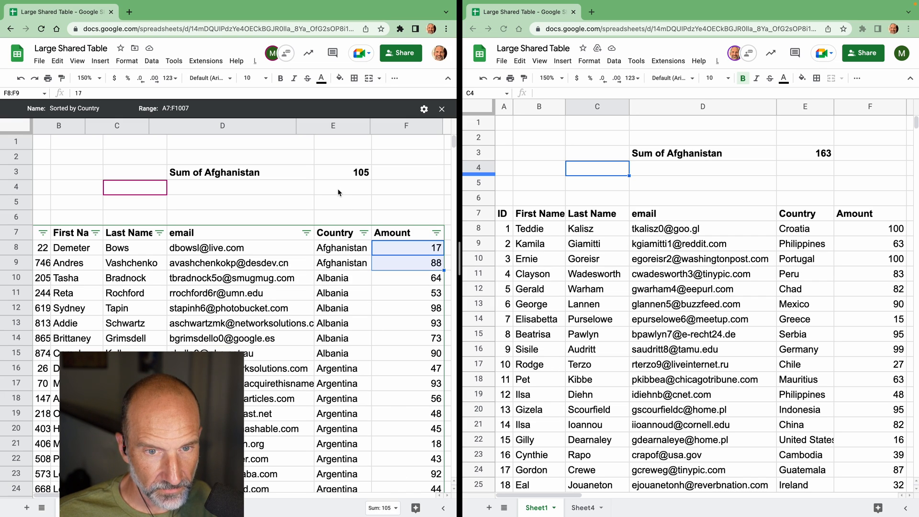
left_click(343, 173)
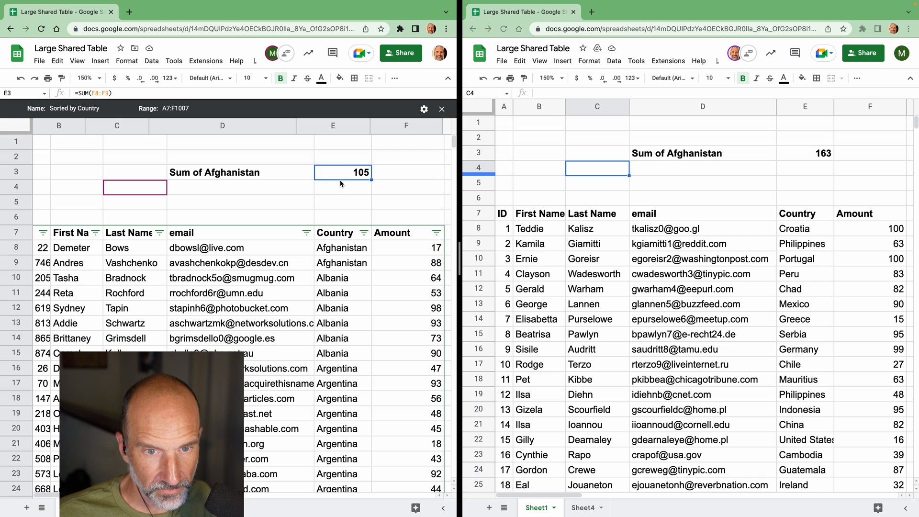
left_click(808, 159)
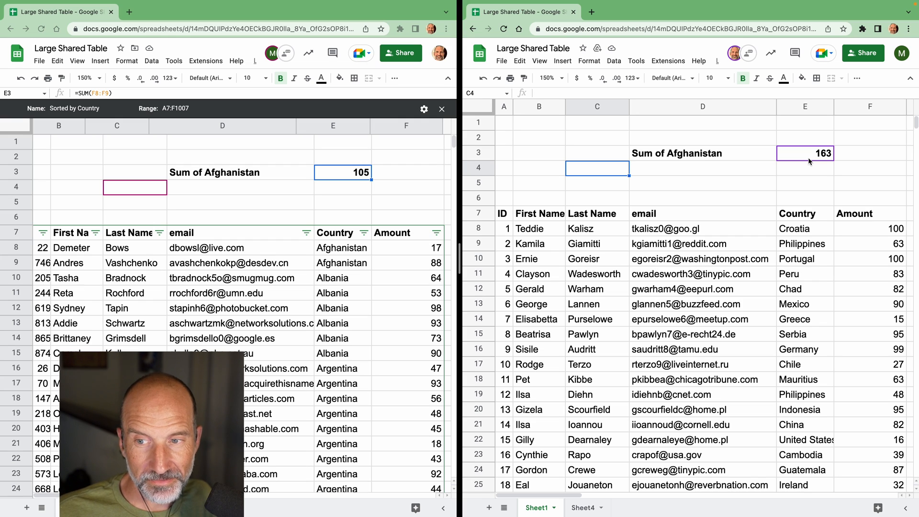
left_click(745, 159)
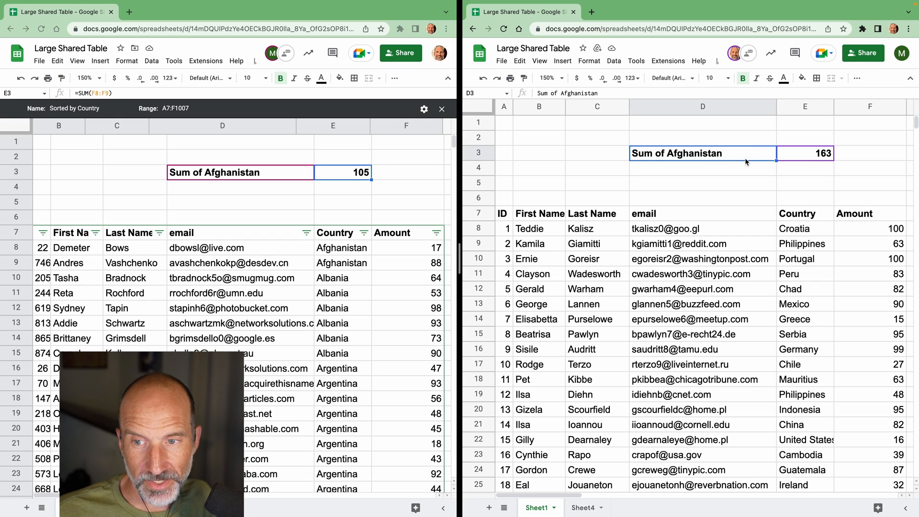
left_click(788, 158)
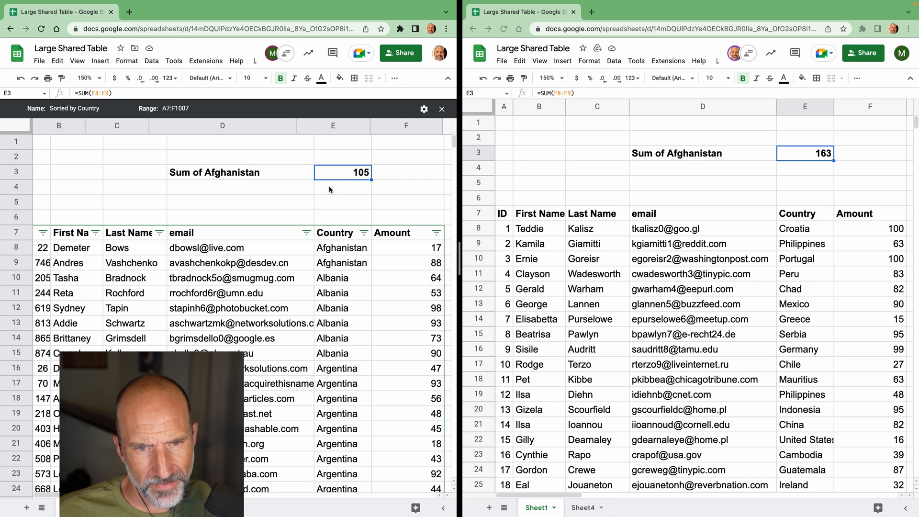
Step: Try to turn the sum formula in E3 of the filter view into a SUMIF over E8:E1008
double_click(338, 173)
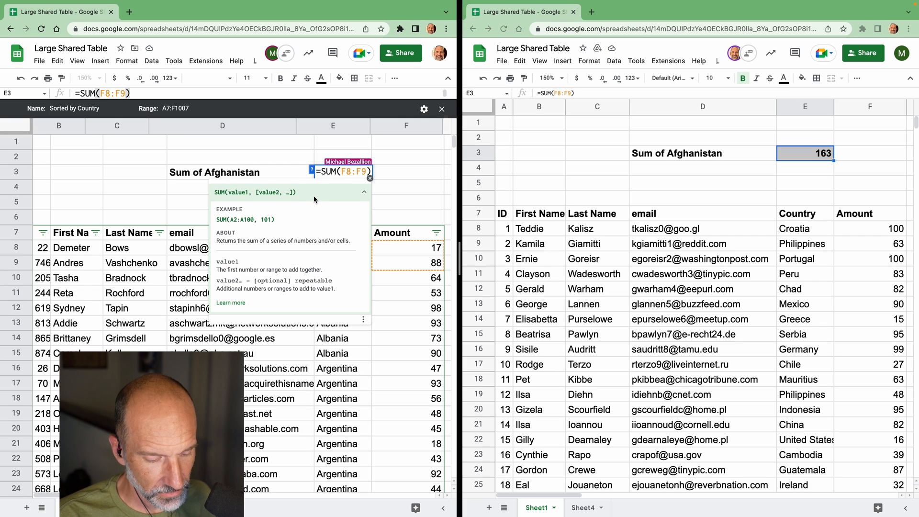
type("IF")
key("Tab")
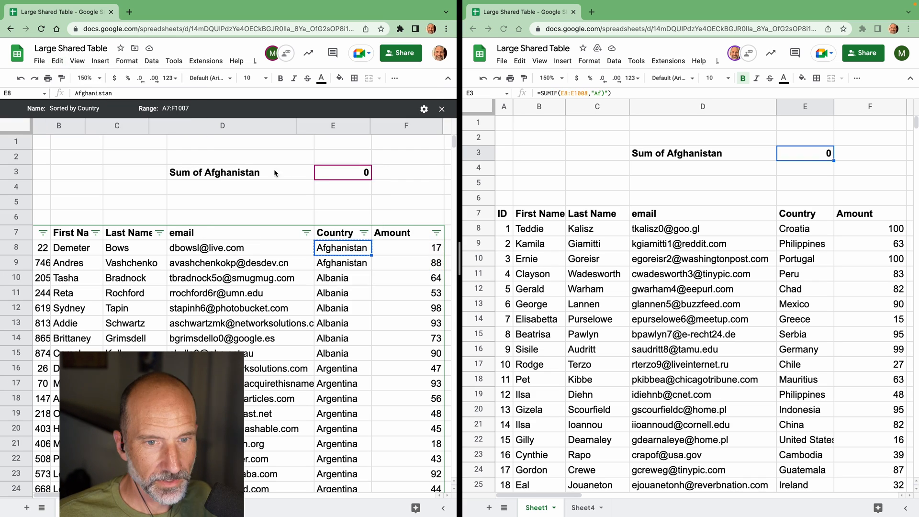
Step: Replace the formula in E3 with =sumif(E8:E1008,"Afghanistan",F8:F1008) to total the Afghanistan amounts by country name
double_click(343, 172)
key("ctrl+v")
type("=sumif(")
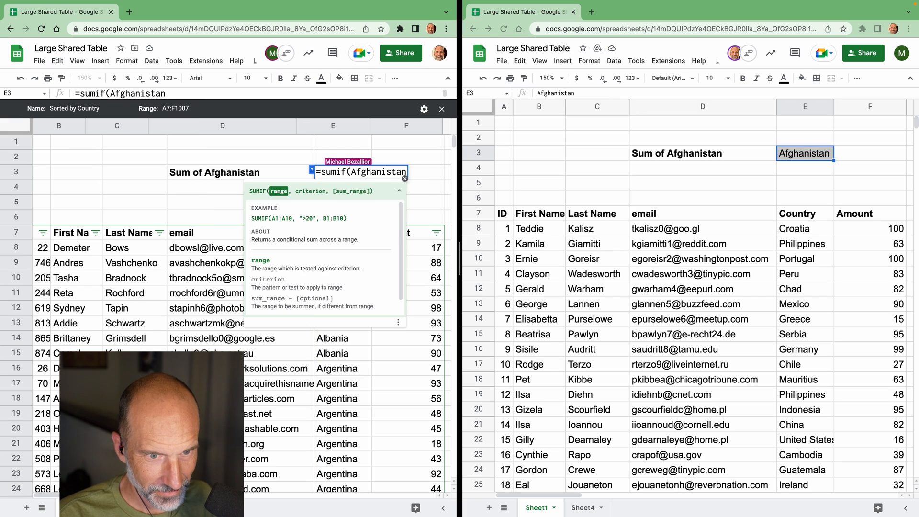
type("E8:e1008,\"")
key("End")
type("\",")
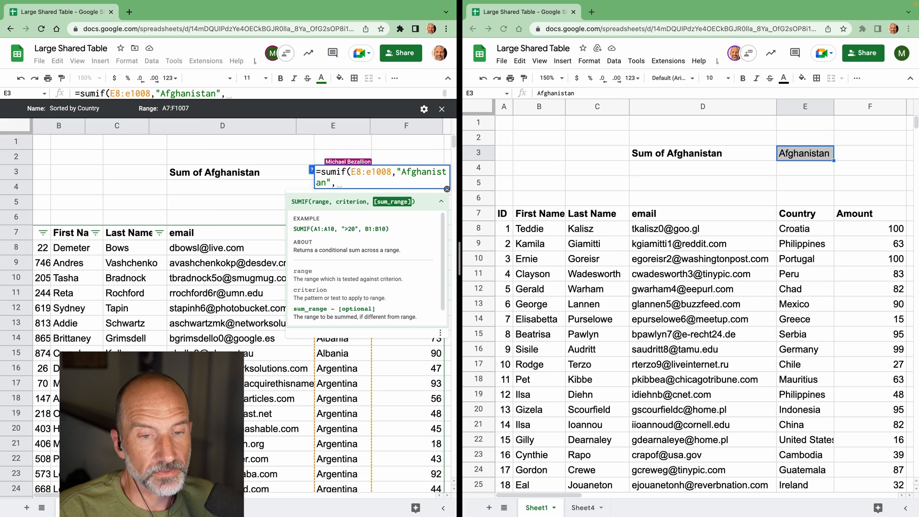
type("f8:")
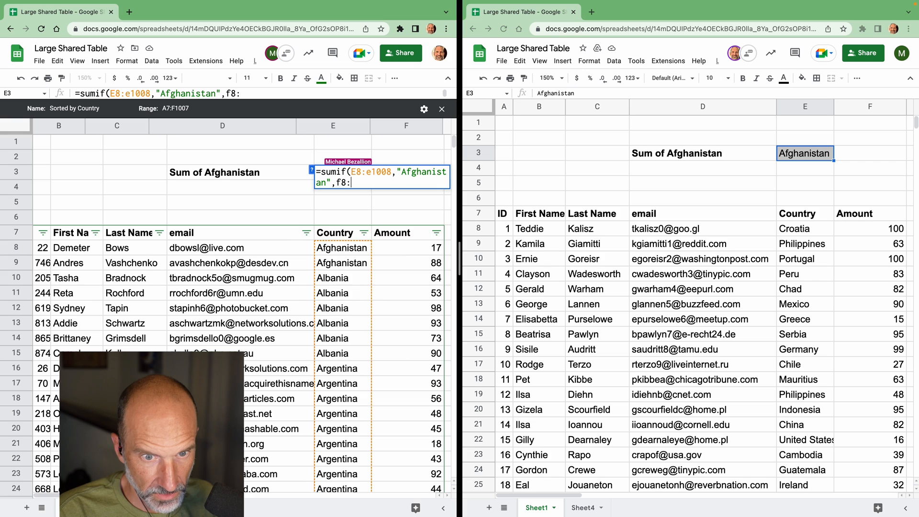
type("f100")
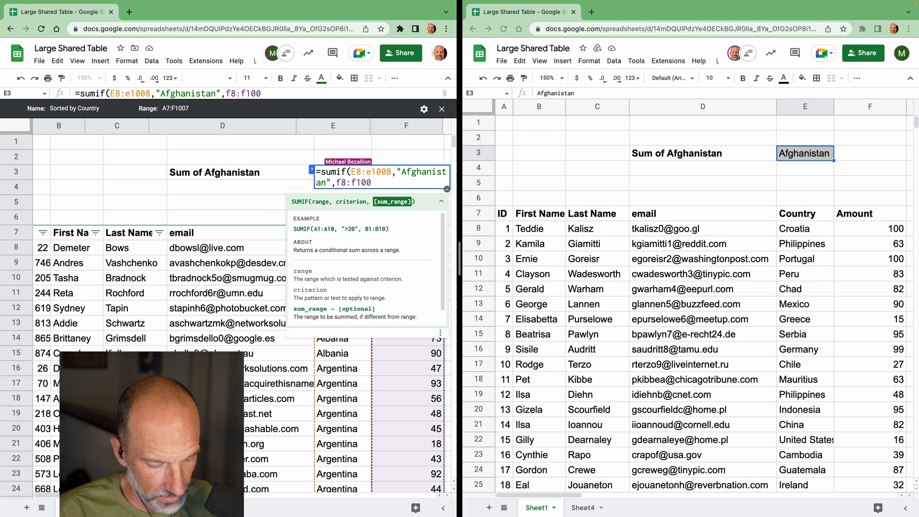
type("8)")
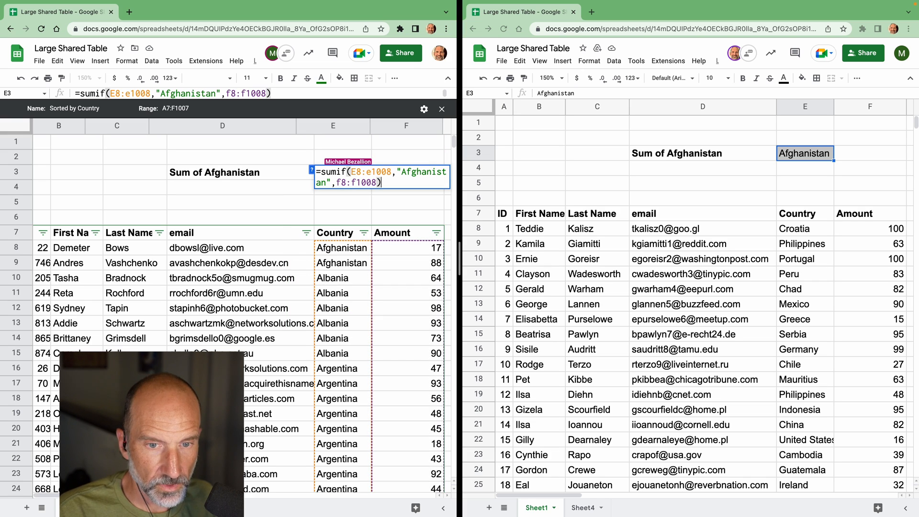
key("Return")
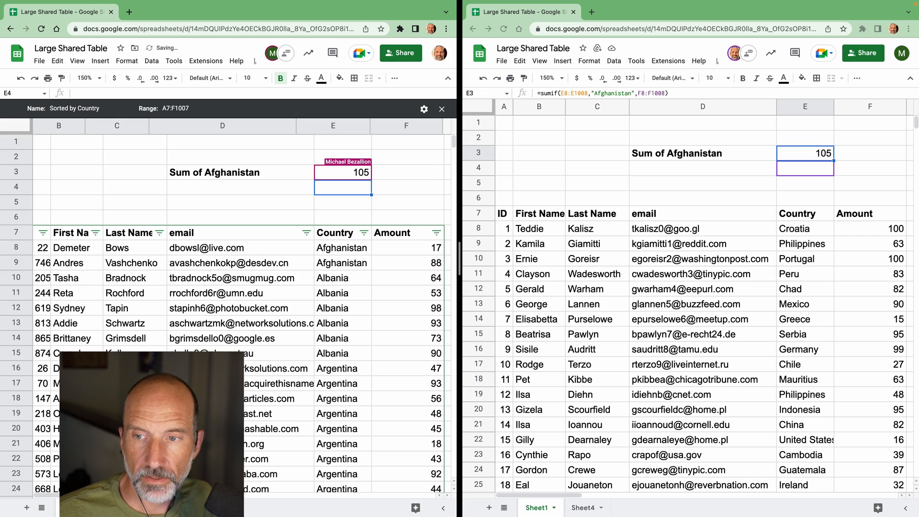
Step: Sort the filter view by Country from Z to A and check the Sum of Afghanistan formula in E3
left_click(367, 173)
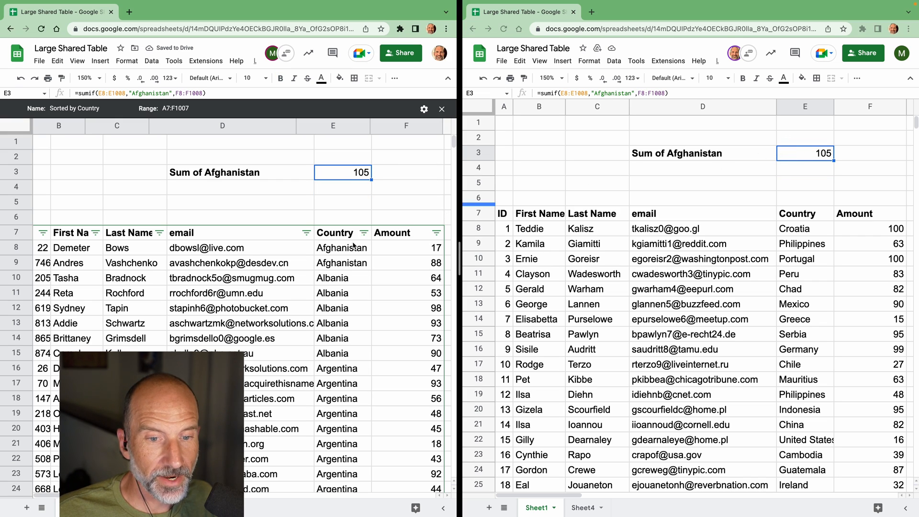
left_click(364, 233)
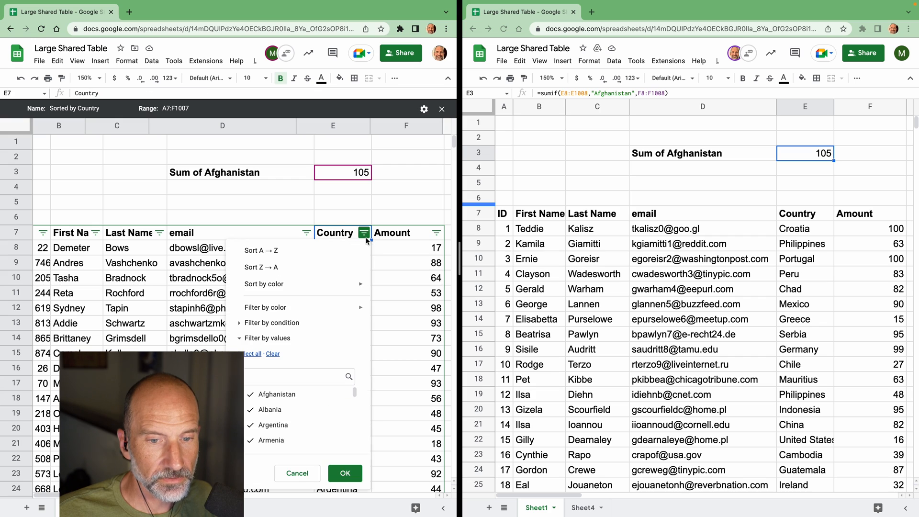
left_click(293, 270)
left_click(349, 178)
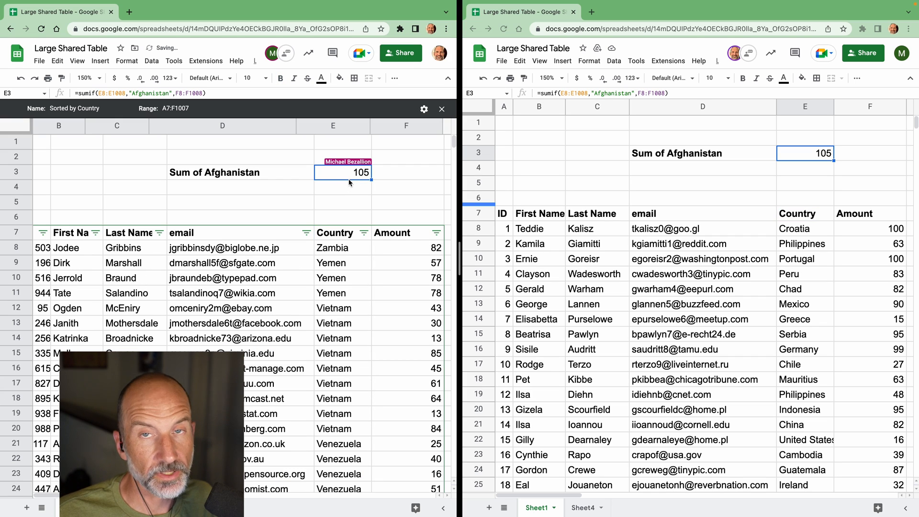
left_click(281, 191)
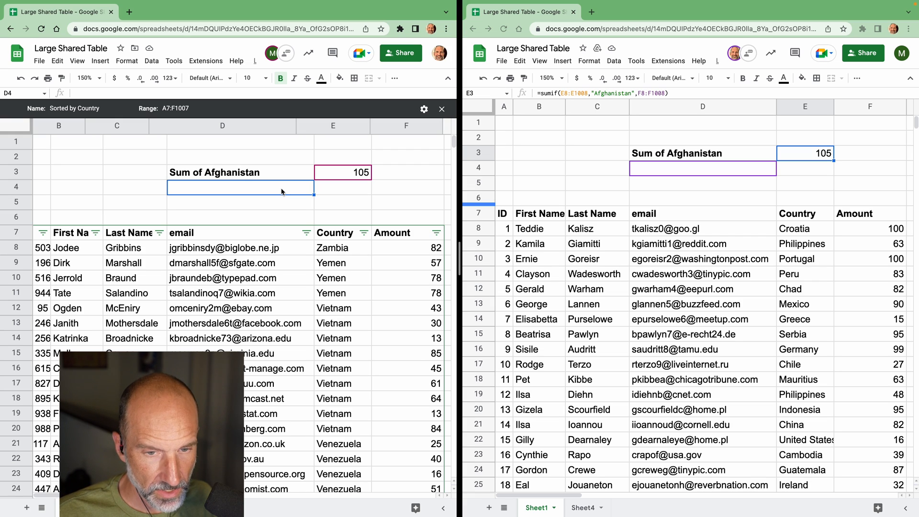
key("Right")
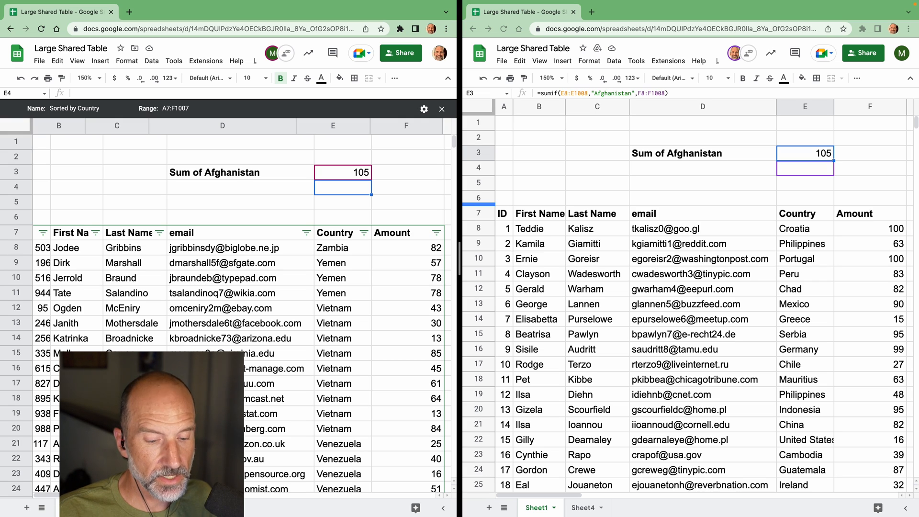
type("=")
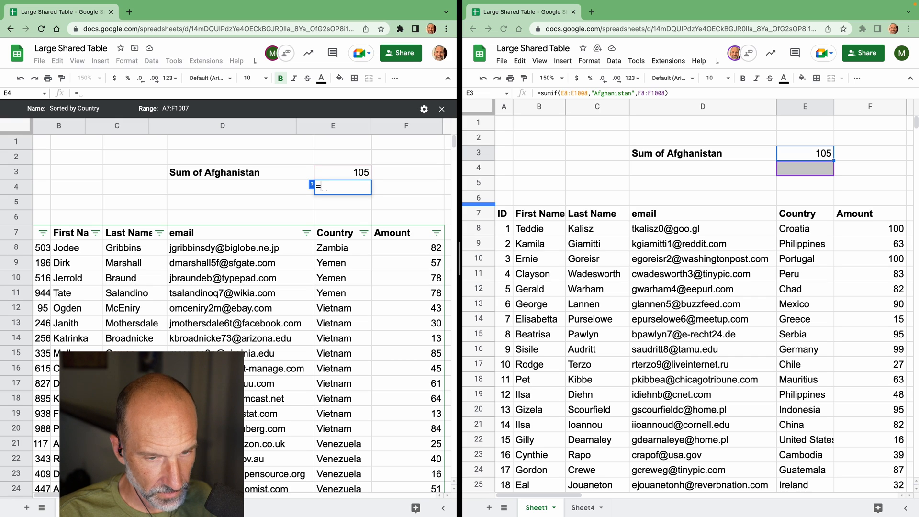
type("SUBTOTAL")
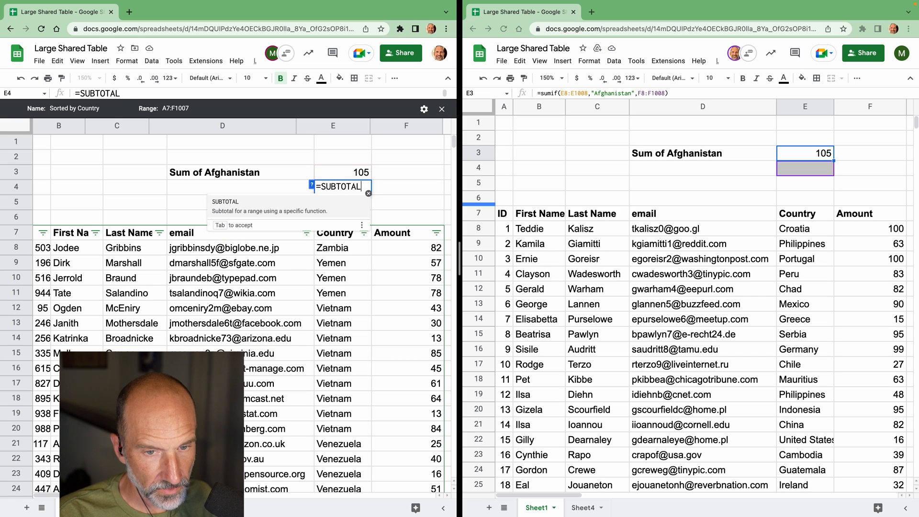
type("(")
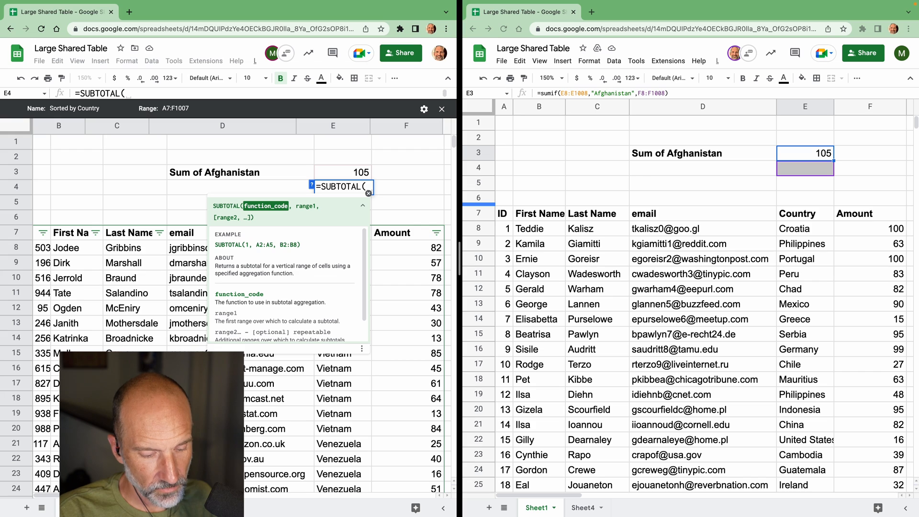
type("109")
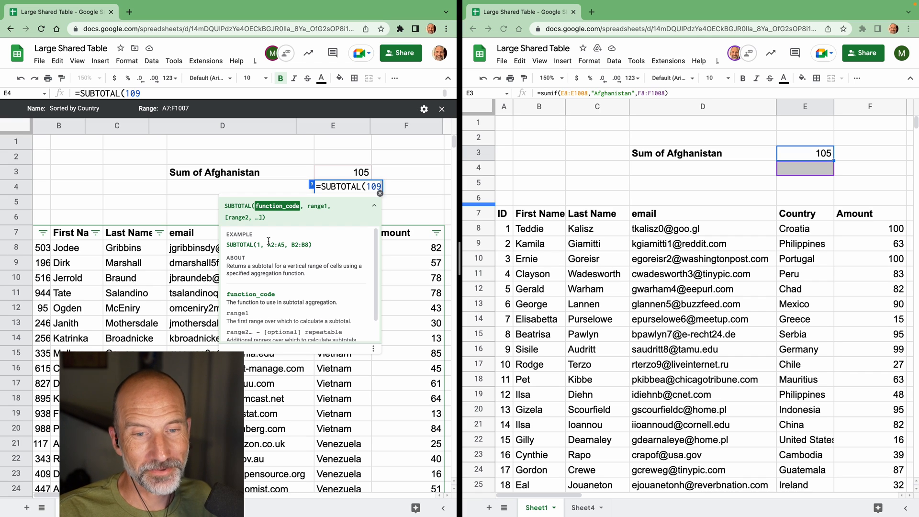
key("Escape")
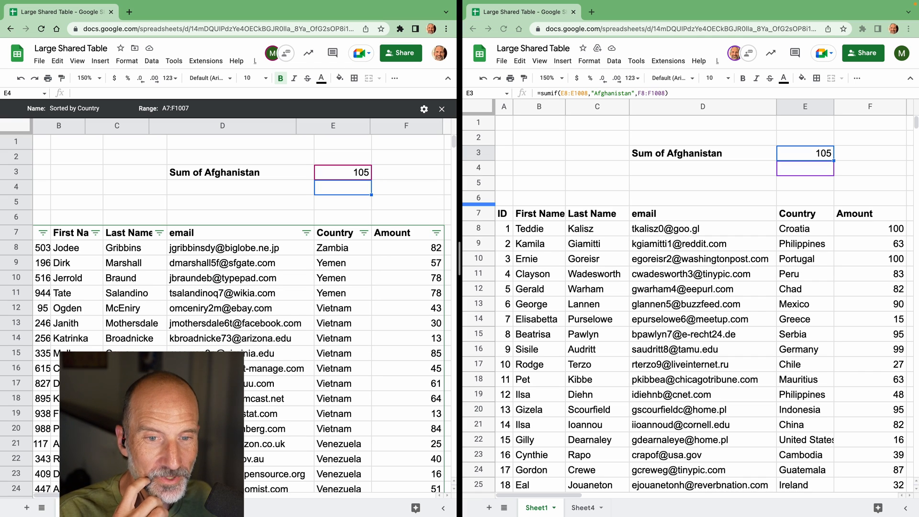
left_click(291, 189)
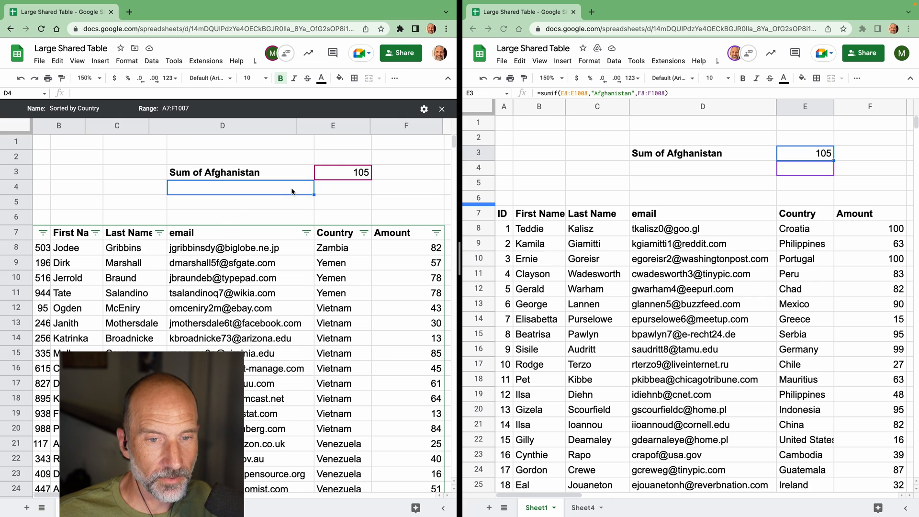
left_click(333, 192)
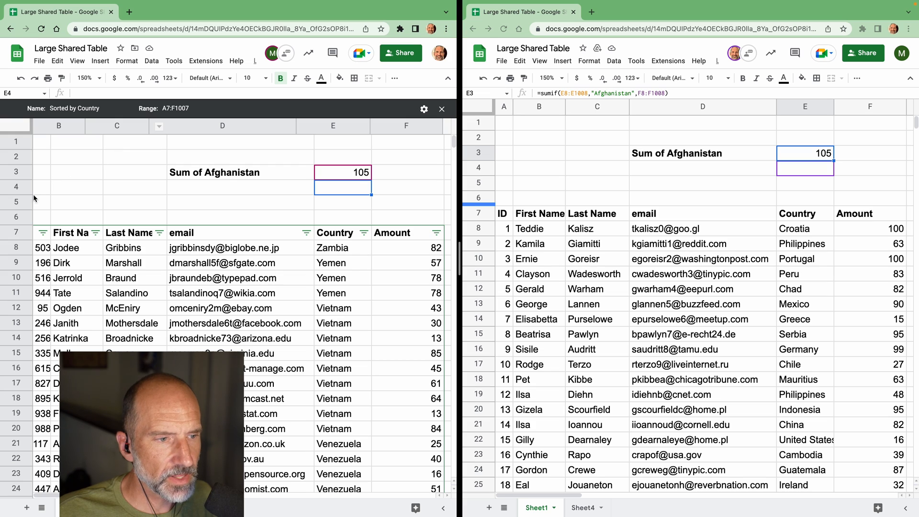
Step: Delete rows 1 to 6 above the header row and close the Sorted by Country filter view
left_click_drag(16, 217, 16, 142)
right_click(20, 149)
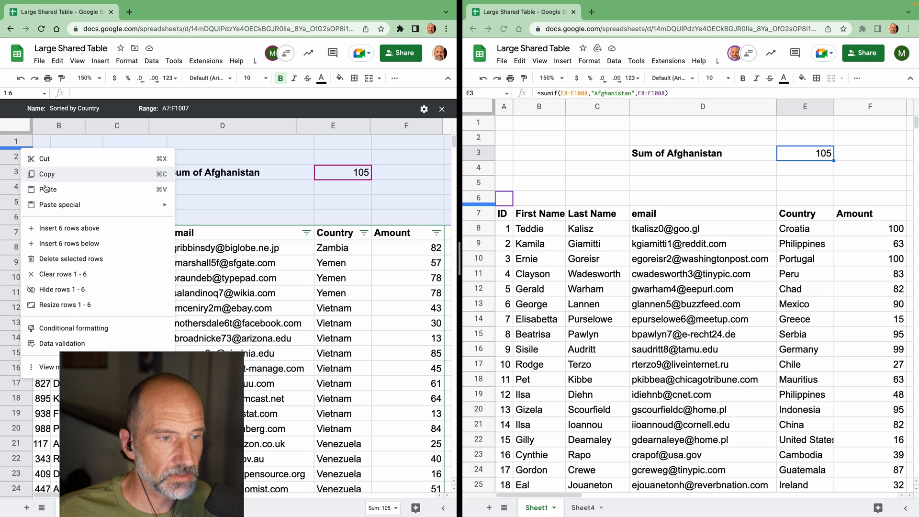
left_click(71, 258)
left_click(110, 175)
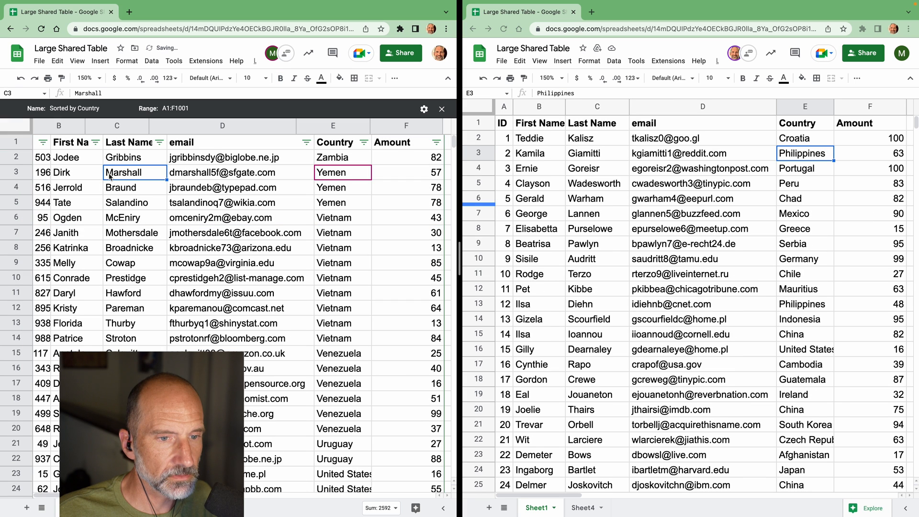
left_click(440, 111)
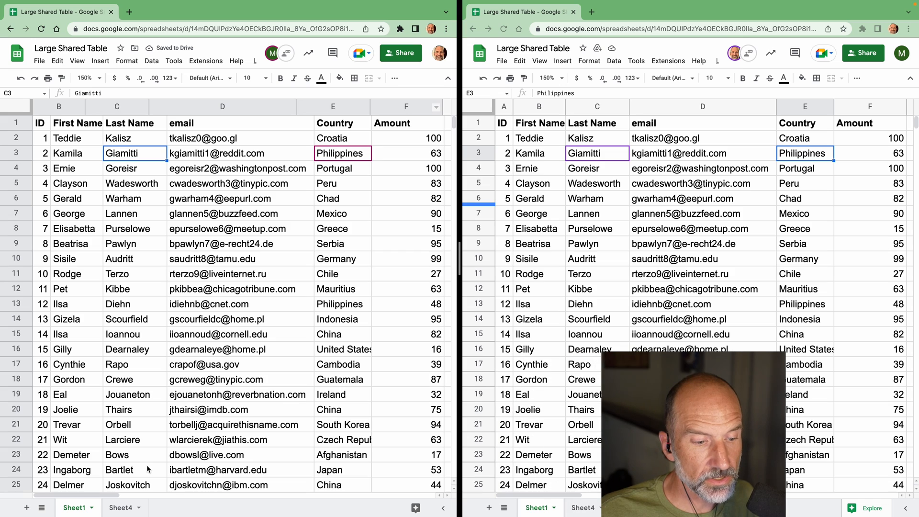
Step: Clear the contents of Sheet4 and begin a FILTER formula in its cell A1
left_click(120, 508)
key("Delete")
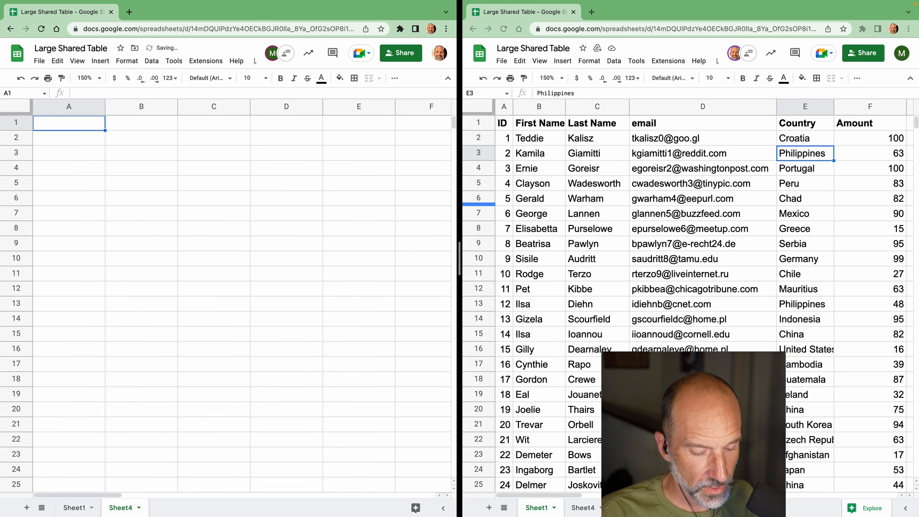
type("=")
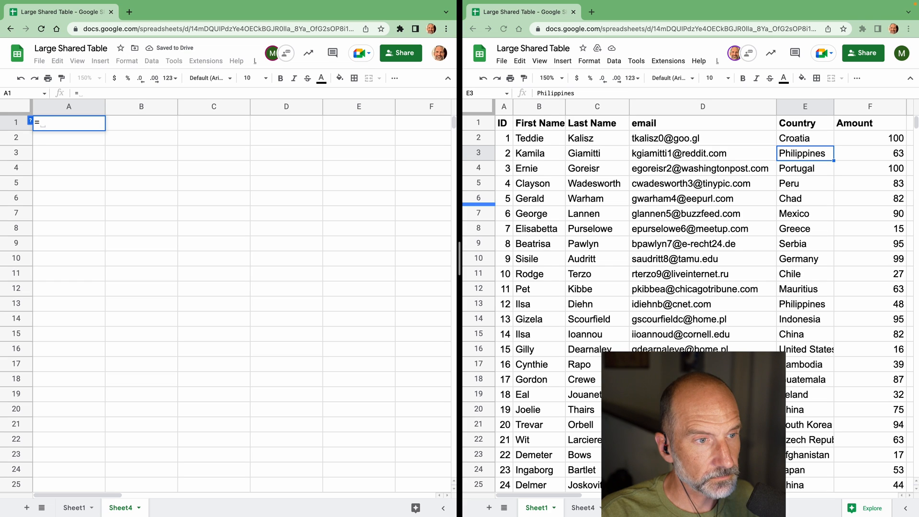
type("FILTER(")
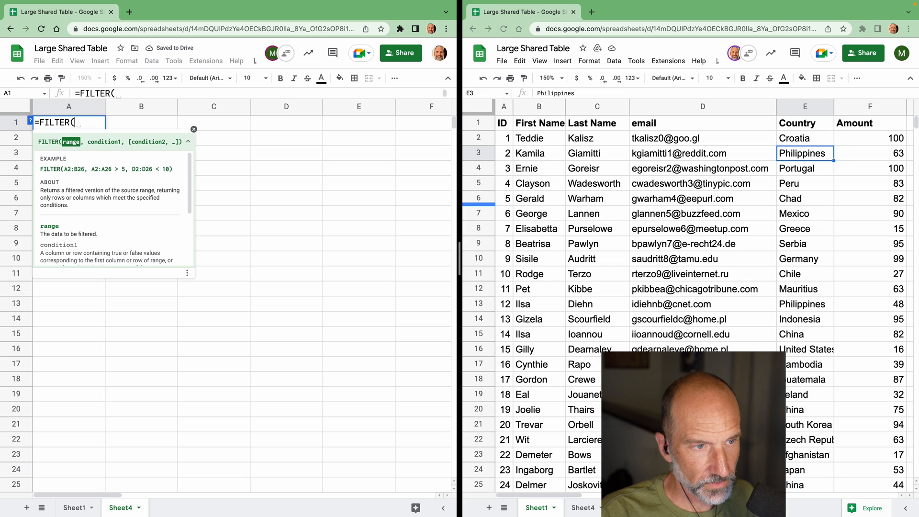